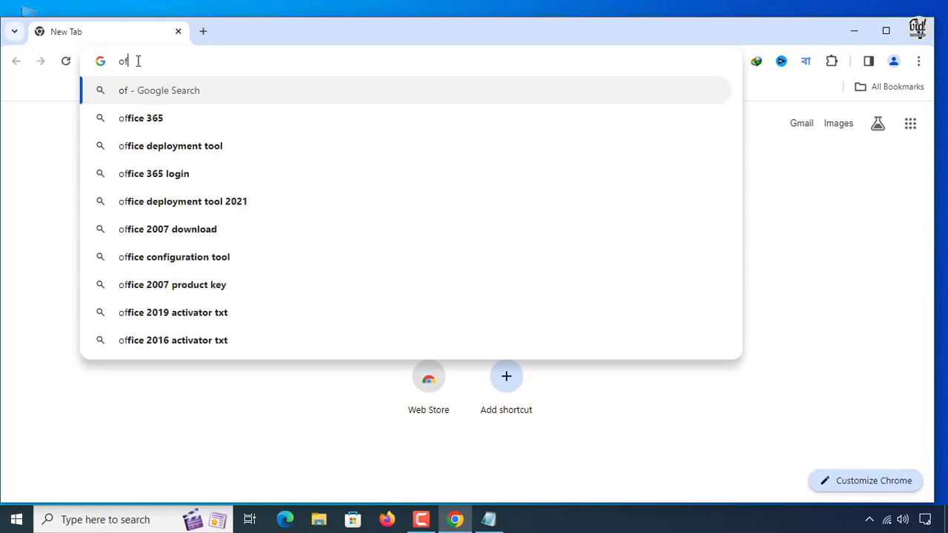
- Search Google for "office customization tool" and open the Office Customization Tool page of the Microsoft 365 Apps admin center
text(e )
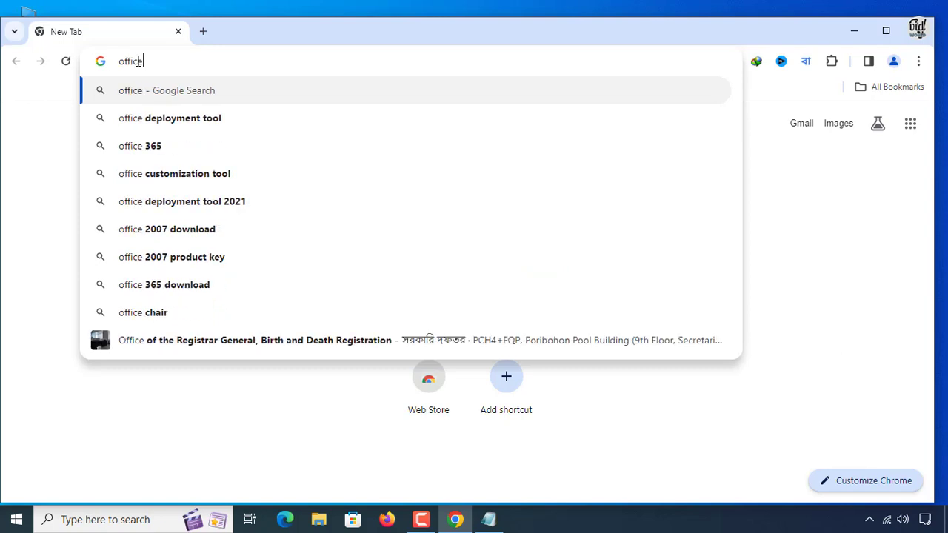
text(cu)
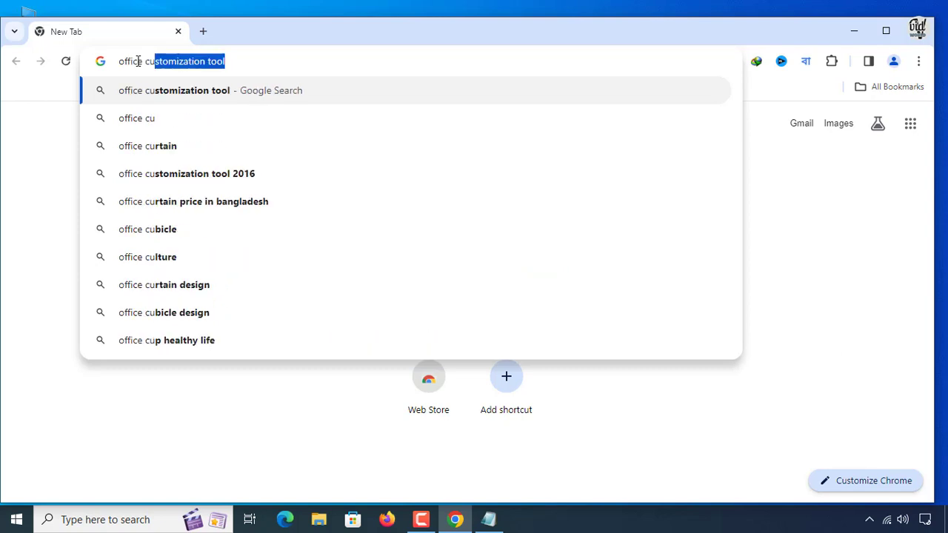
text(stomi)
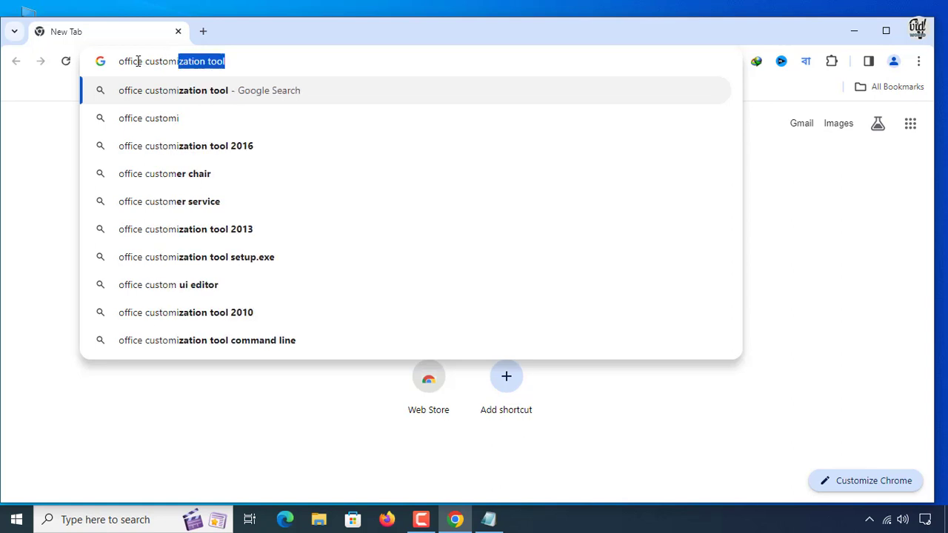
key(Right)
key(Return)
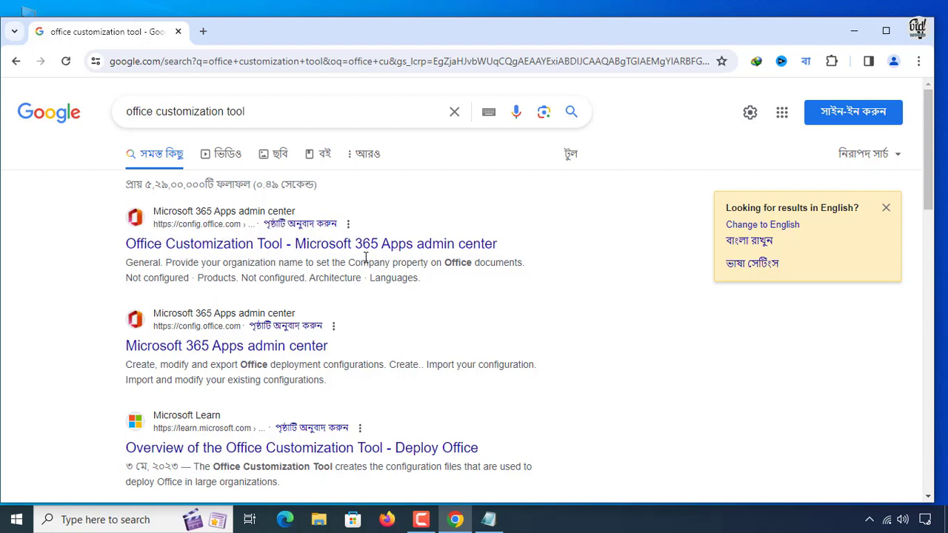
click(238, 251)
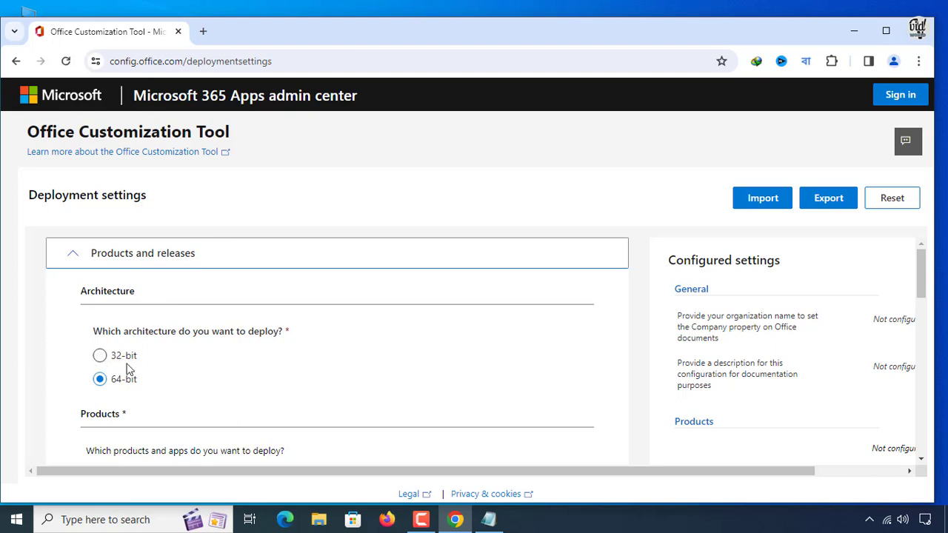
- Set the architecture to 64-bit and select Office LTSC Professional Plus 2021 - Volume License as the Office suite
click(100, 358)
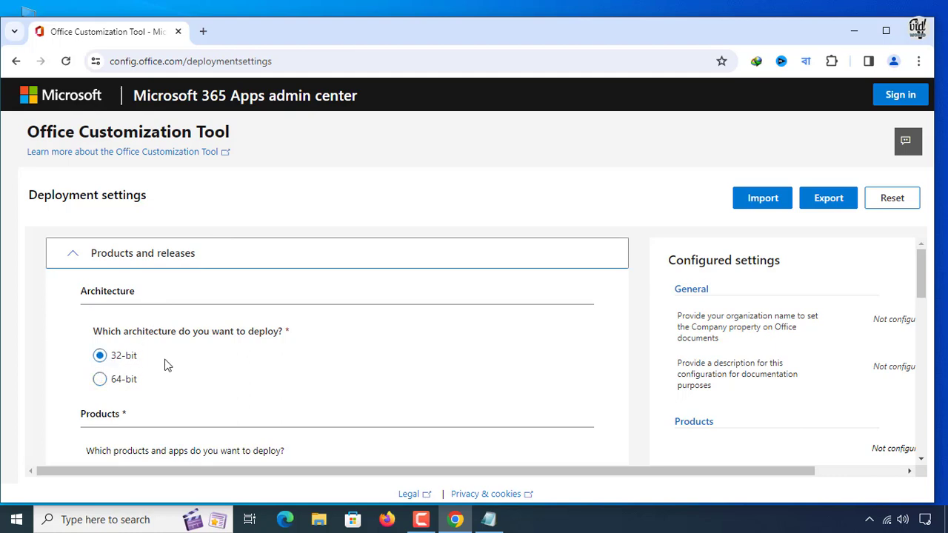
click(100, 380)
scroll(116, 385, down, 2)
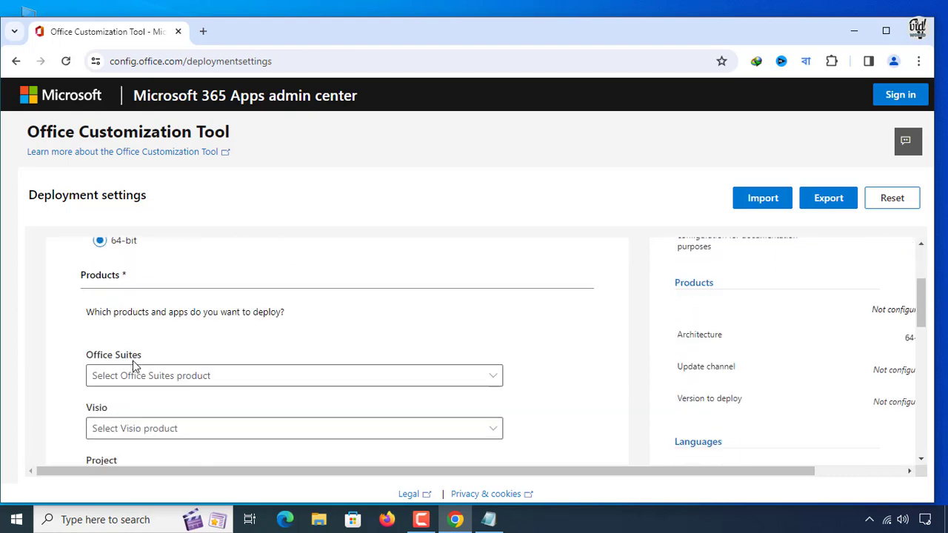
click(121, 379)
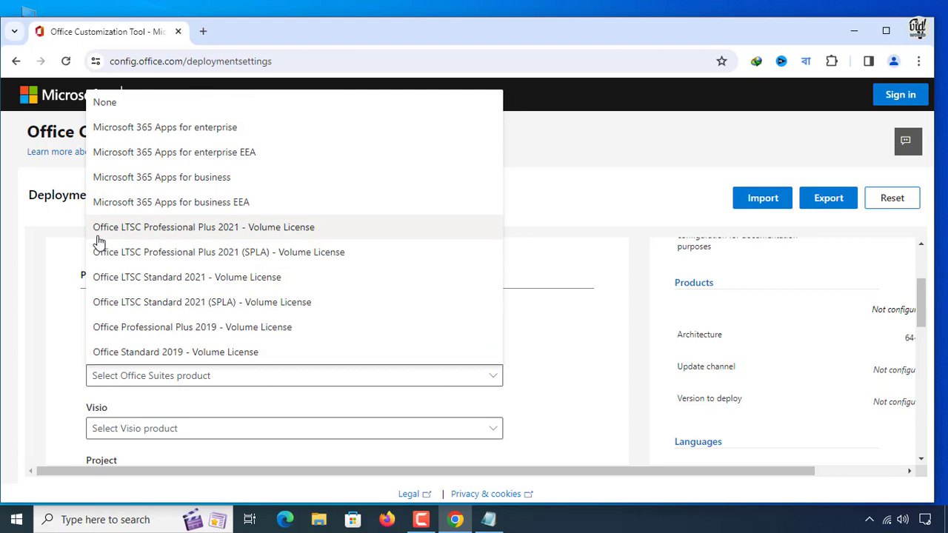
click(265, 234)
- Keep the default additional products, update channel, version and included apps, and proceed to the Language section
scroll(244, 376, down, 2)
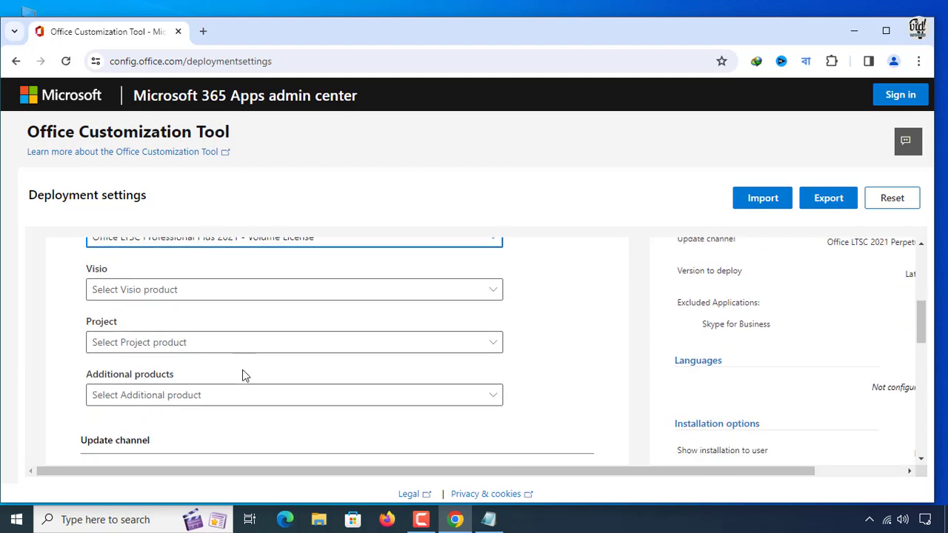
scroll(244, 376, down, 1)
scroll(240, 366, down, 1)
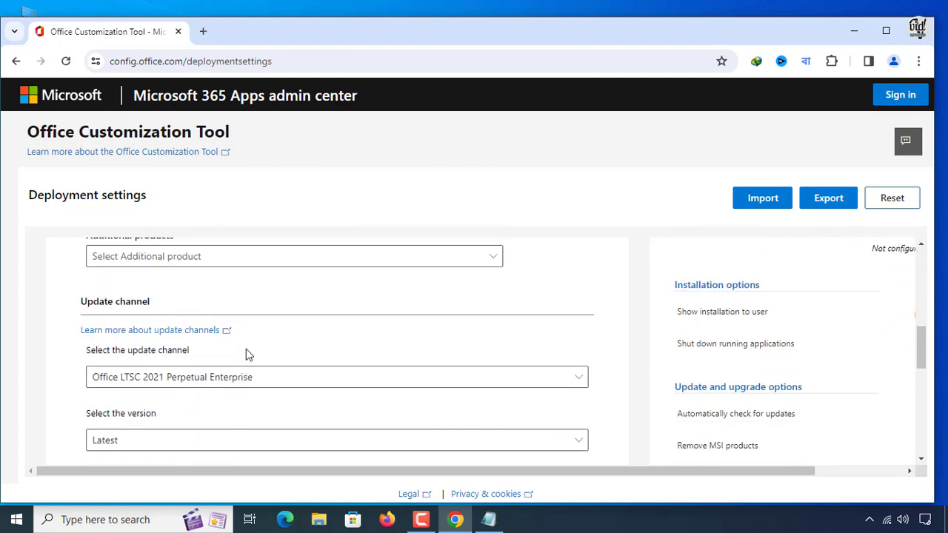
scroll(249, 355, down, 2)
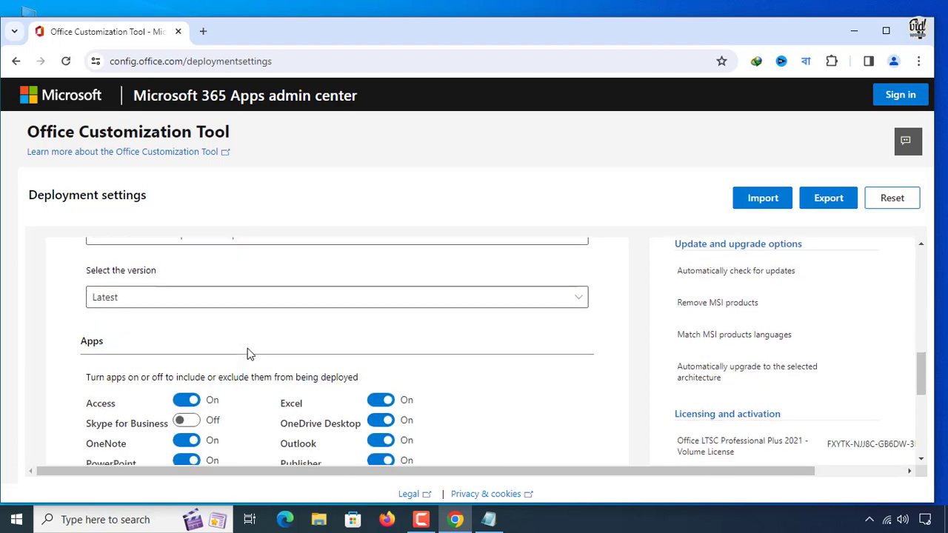
scroll(249, 354, down, 1)
scroll(181, 354, down, 1)
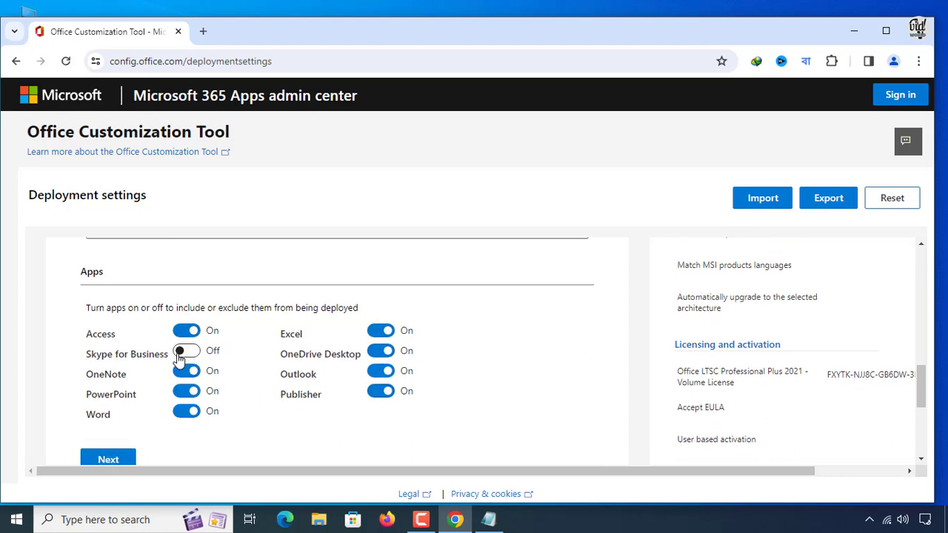
click(109, 395)
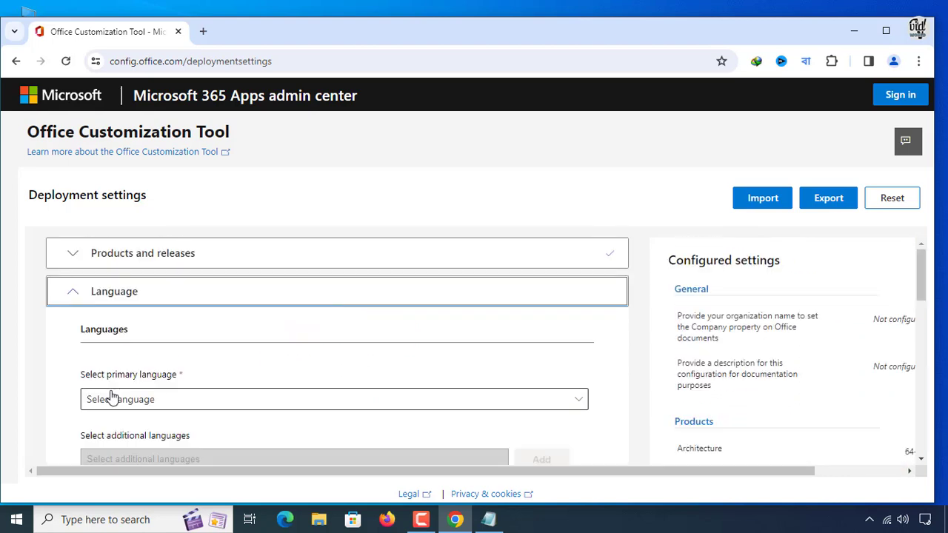
- Set the primary language to English (United States) without additional languages or proofing tools, and proceed to the Installation section
scroll(200, 359, down, 1)
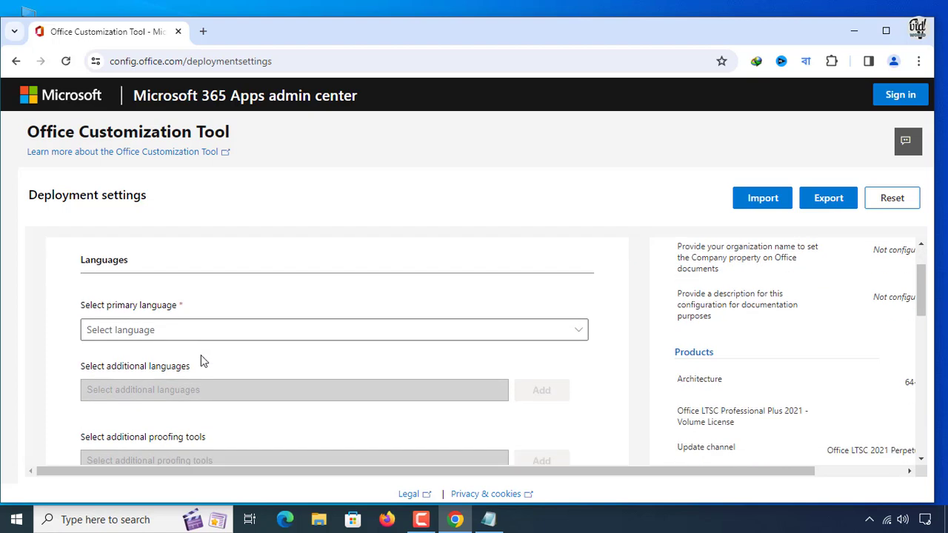
scroll(201, 360, up, 1)
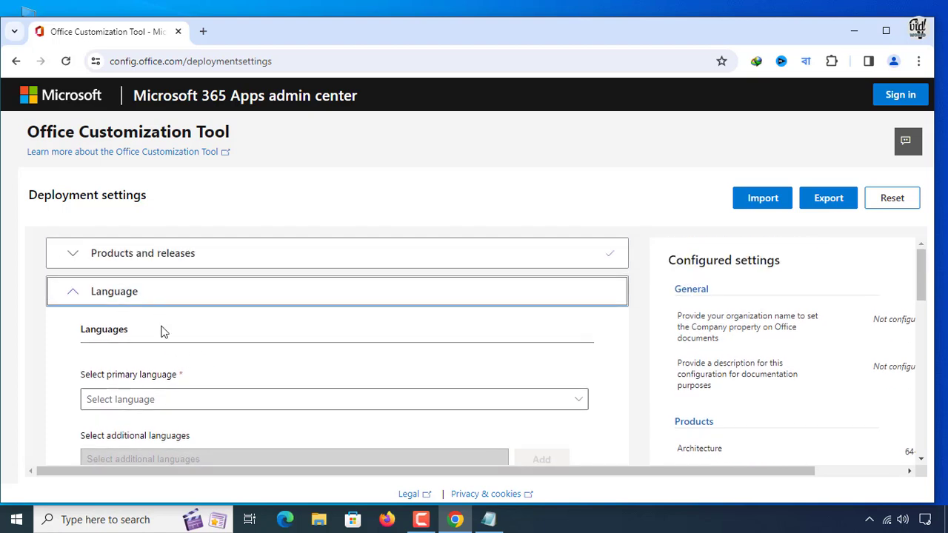
scroll(163, 331, down, 1)
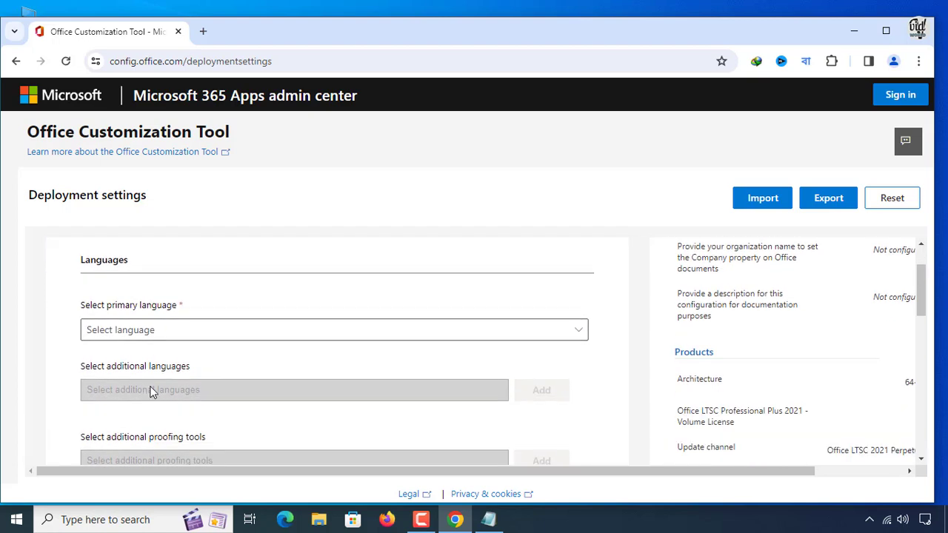
click(152, 334)
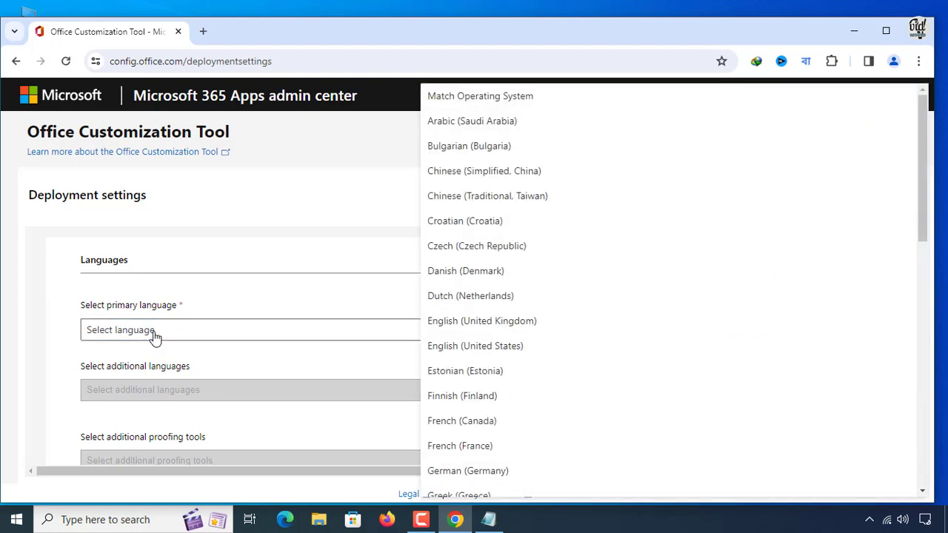
scroll(455, 344, down, 1)
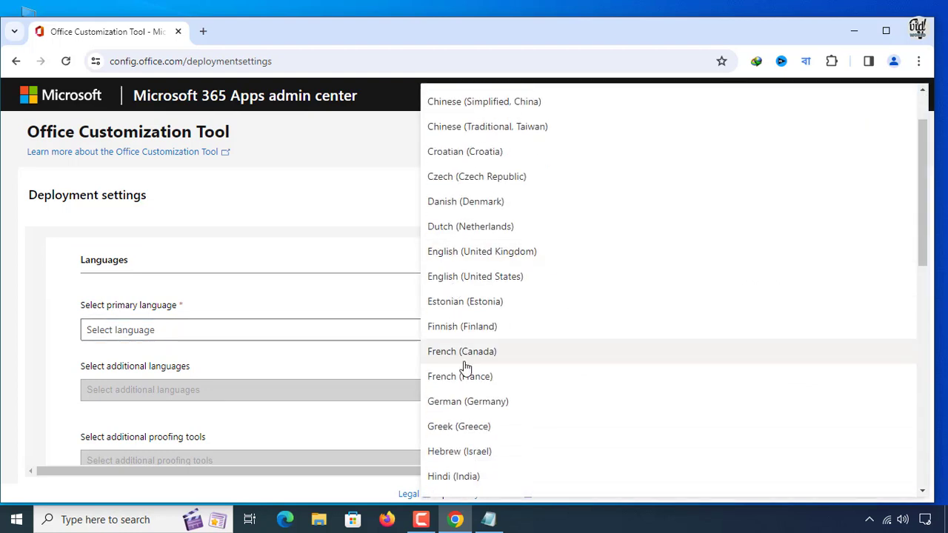
click(451, 285)
scroll(218, 386, down, 2)
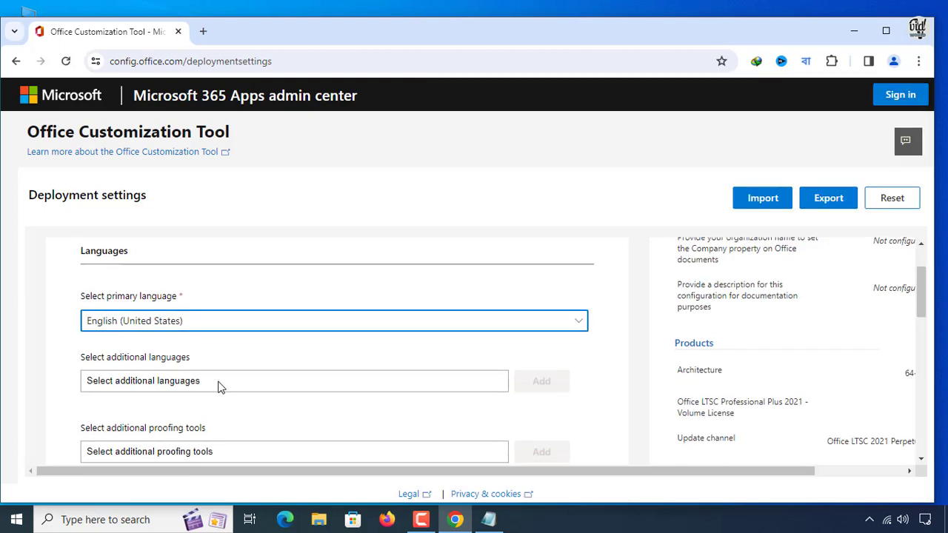
click(108, 380)
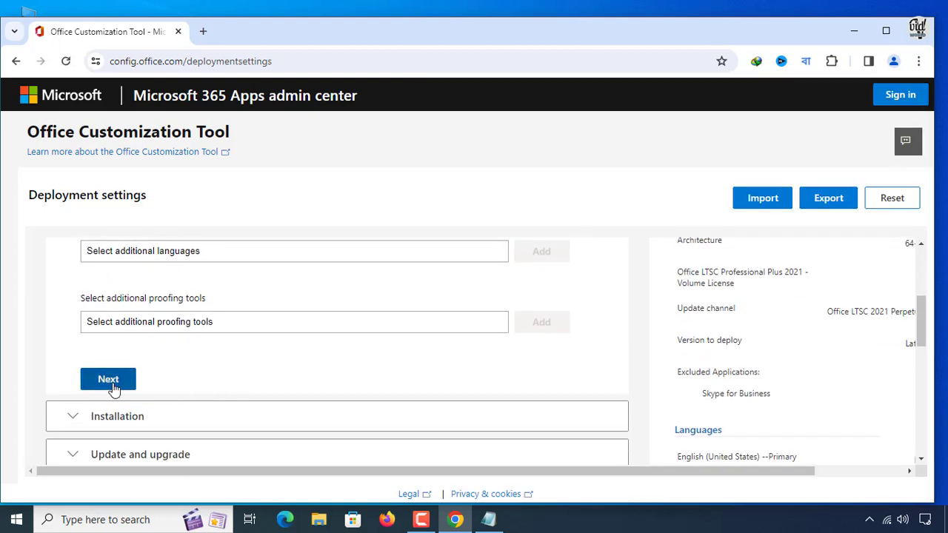
- Keep the default installation options with deployment from the Office CDN, and proceed to the Update and upgrade section
scroll(185, 385, down, 2)
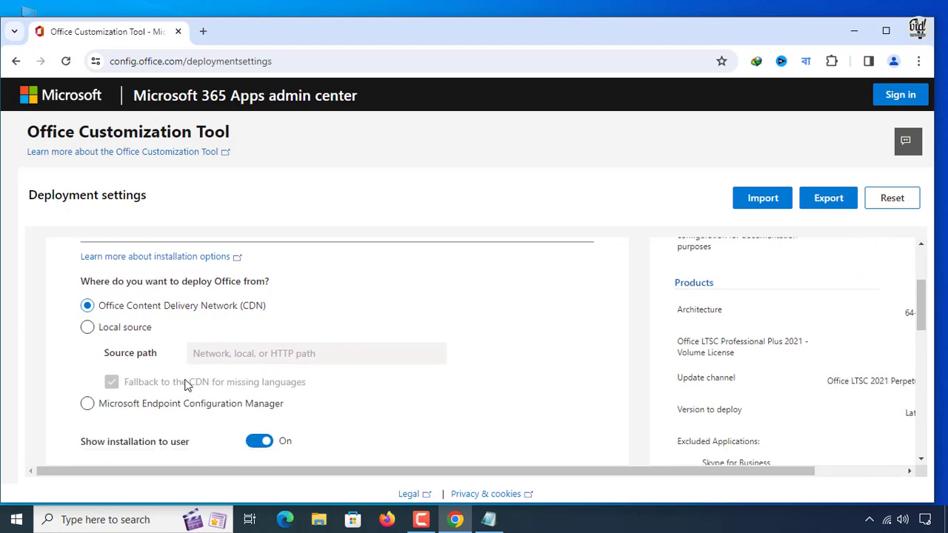
scroll(187, 382, down, 2)
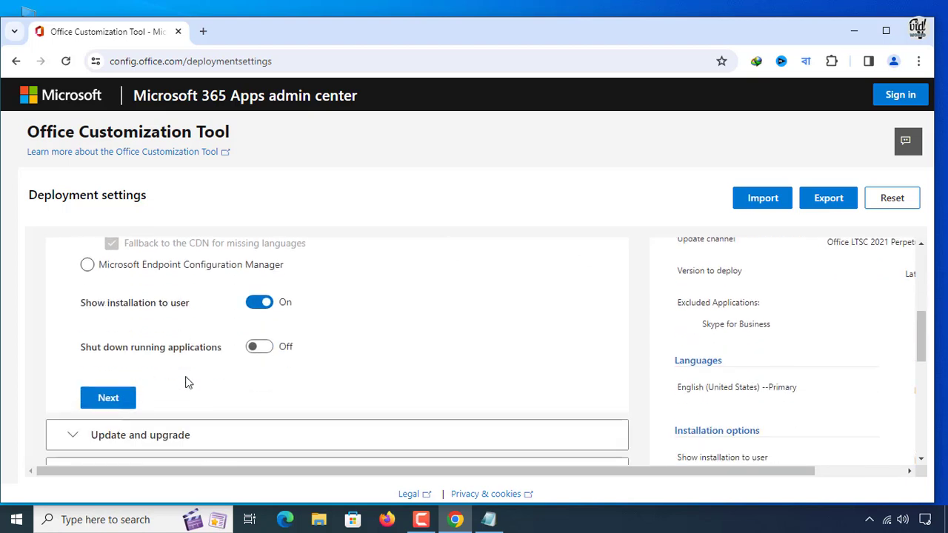
scroll(187, 383, down, 1)
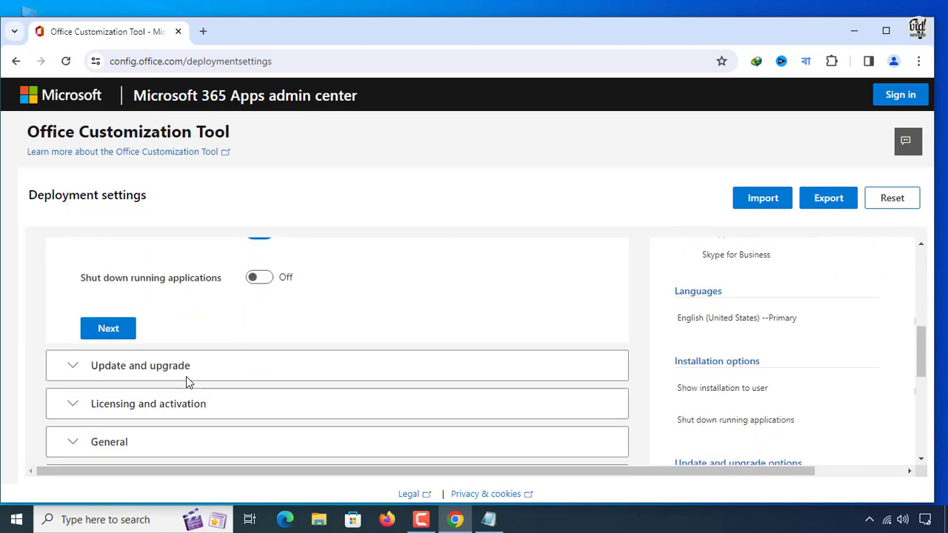
click(108, 331)
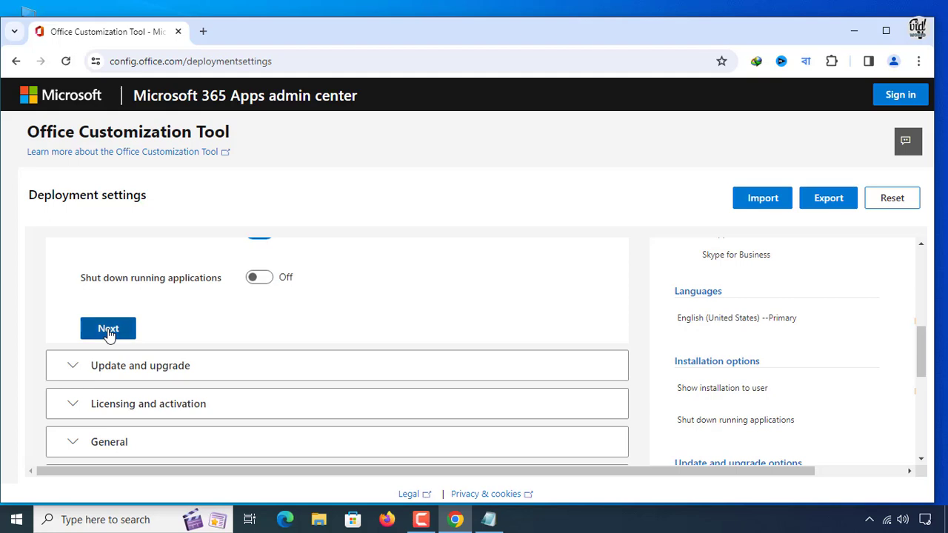
- Turn off uninstalling MSI versions of Office in the upgrade options, and proceed to the Licensing and activation section
scroll(187, 360, down, 1)
scroll(187, 359, down, 3)
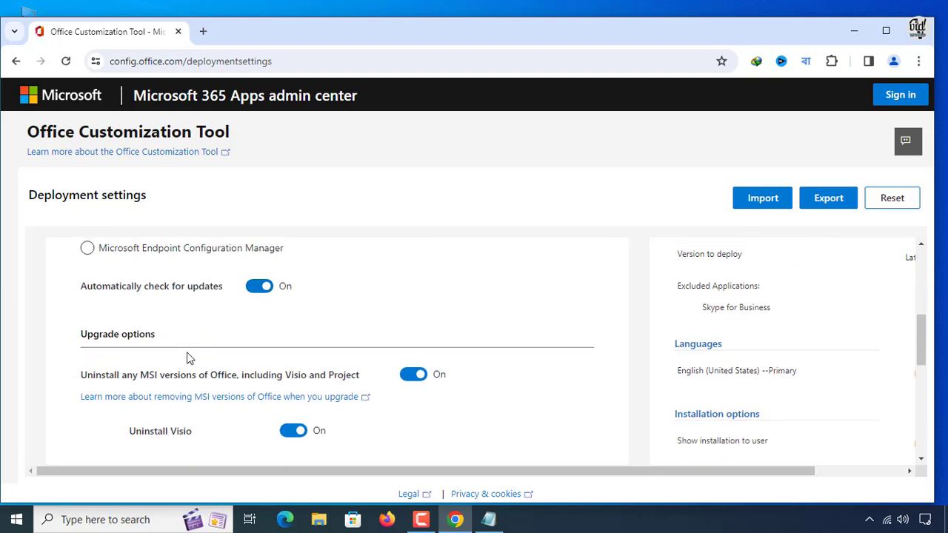
scroll(188, 358, down, 1)
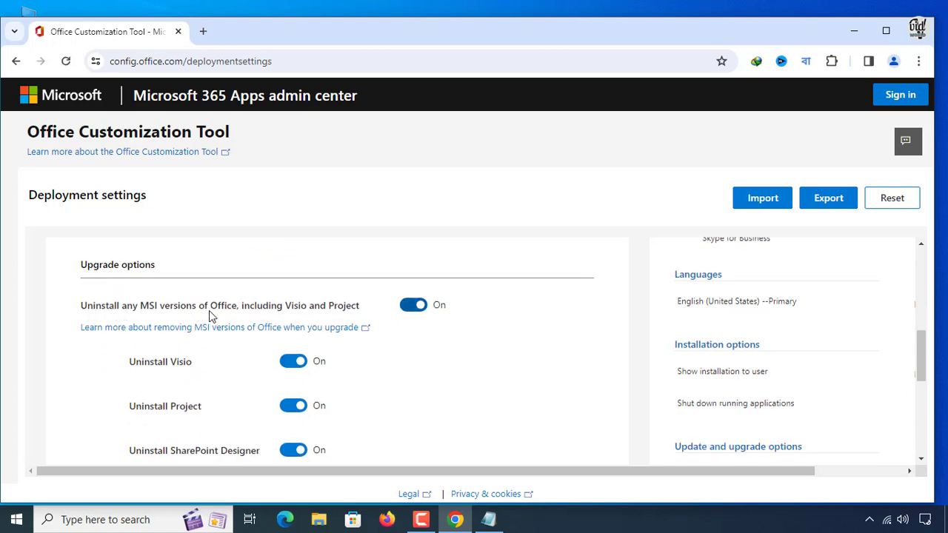
click(414, 306)
scroll(378, 363, down, 2)
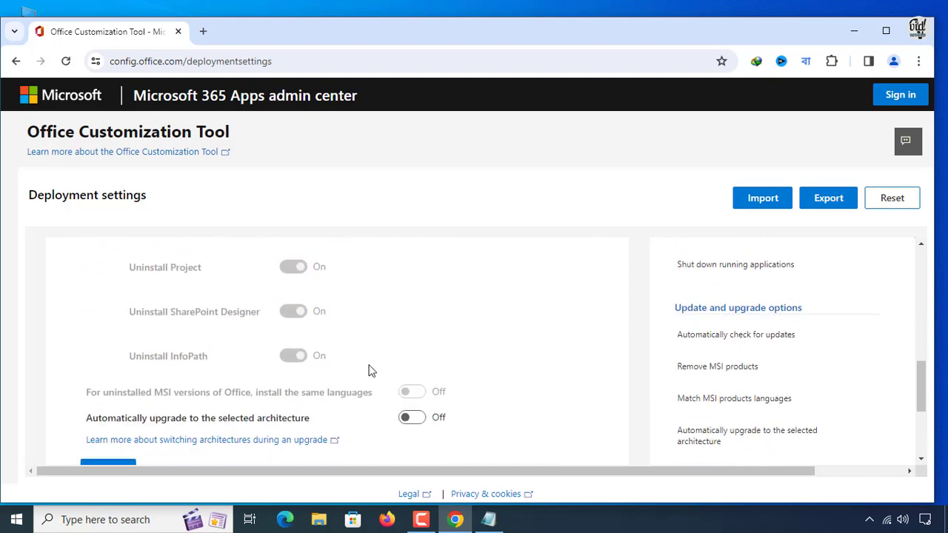
scroll(372, 371, down, 1)
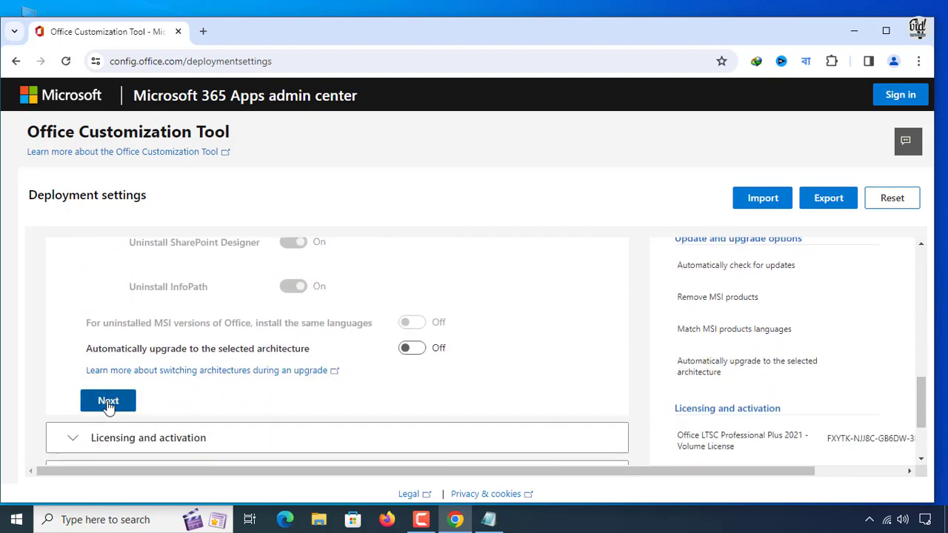
click(109, 402)
- Keep the KMS product key option and user based activation, and proceed to the General section
scroll(195, 394, down, 3)
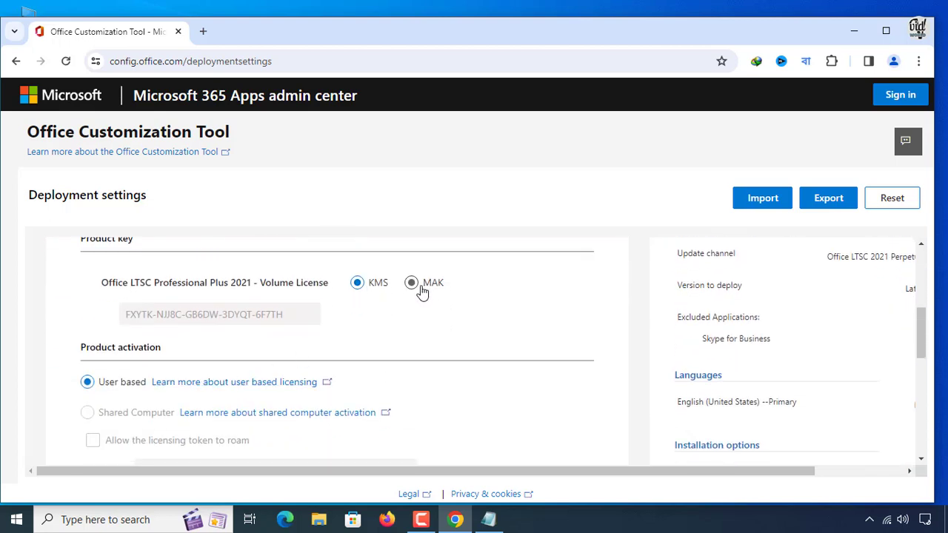
scroll(222, 355, down, 1)
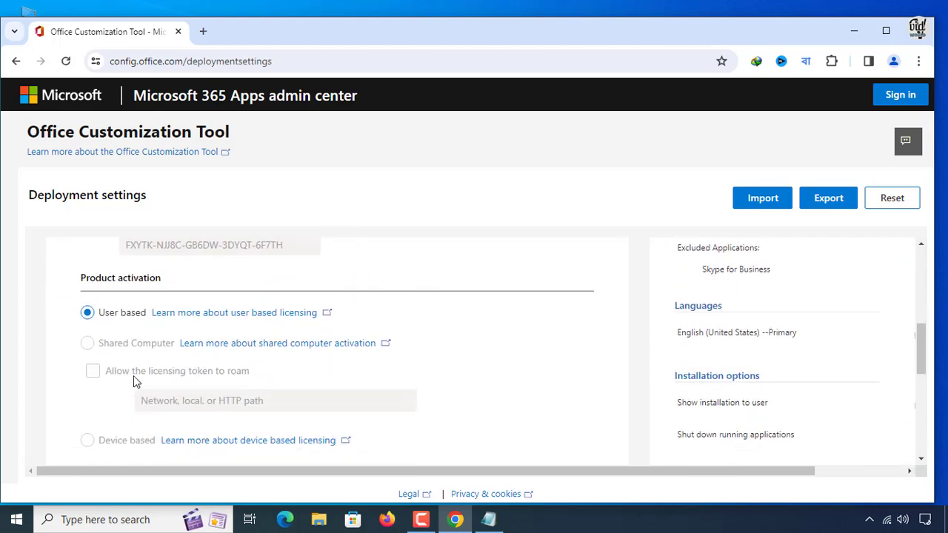
scroll(115, 401, down, 1)
click(114, 407)
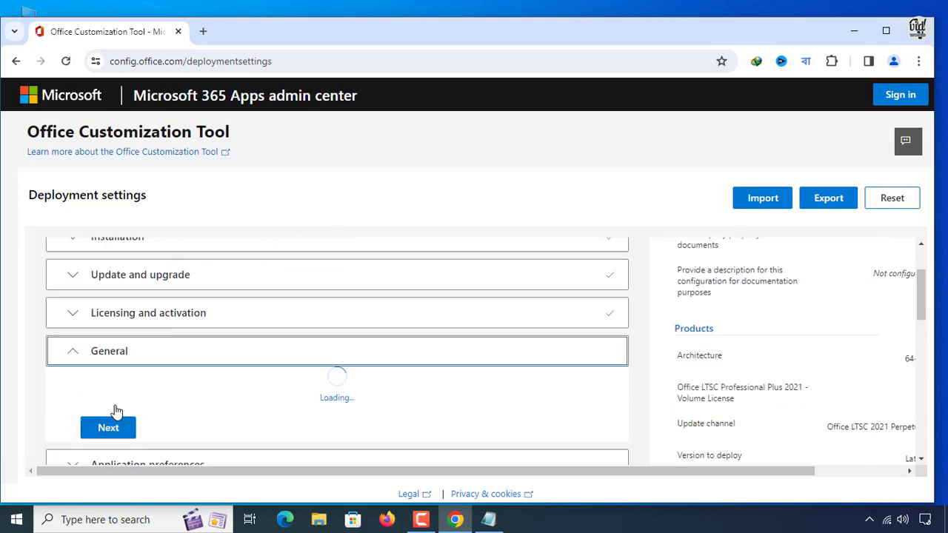
- Leave the General fields blank and the application preferences at their defaults, and finish the configuration
scroll(187, 401, down, 3)
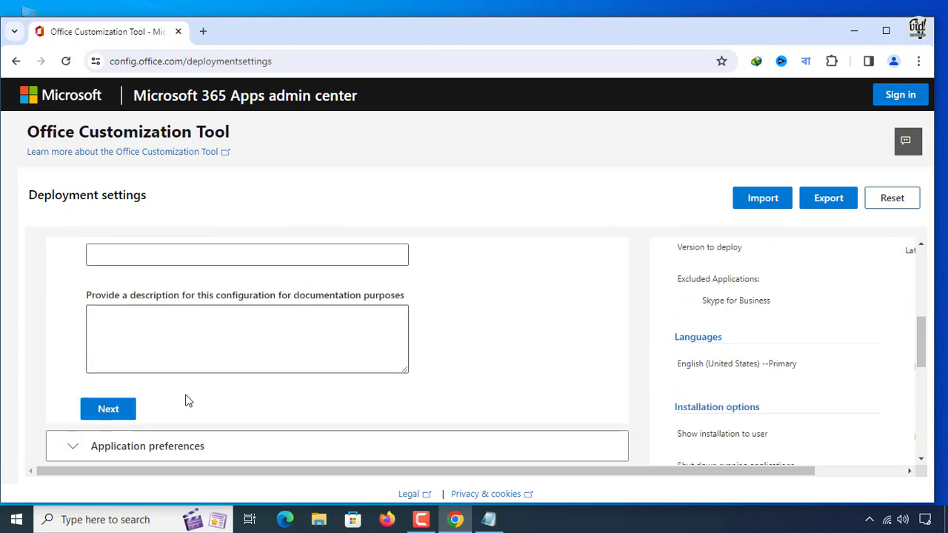
click(114, 412)
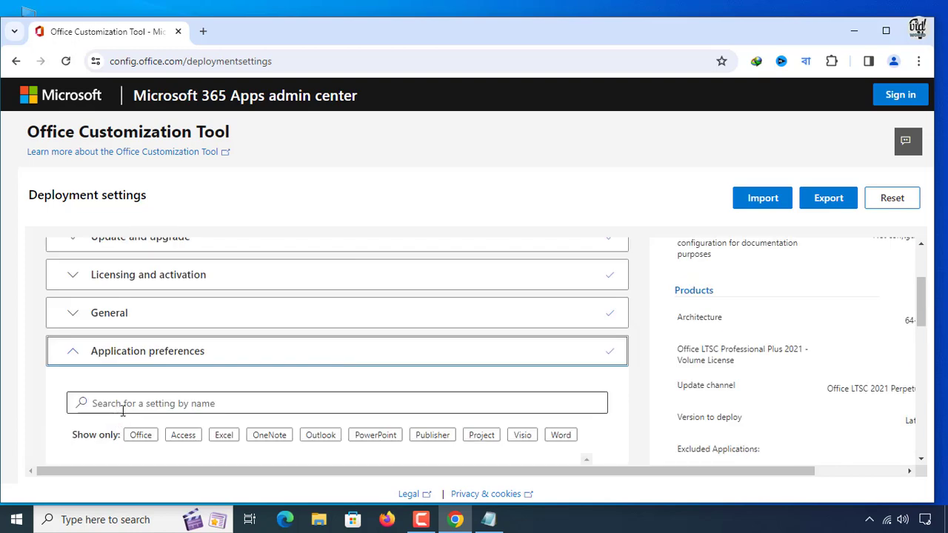
scroll(399, 403, down, 6)
scroll(603, 371, up, 3)
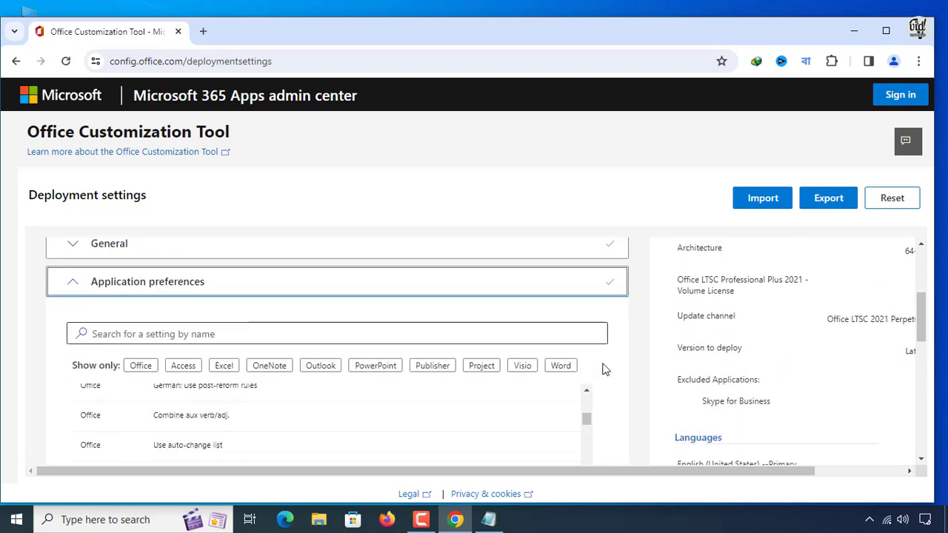
scroll(603, 370, down, 2)
scroll(603, 371, down, 5)
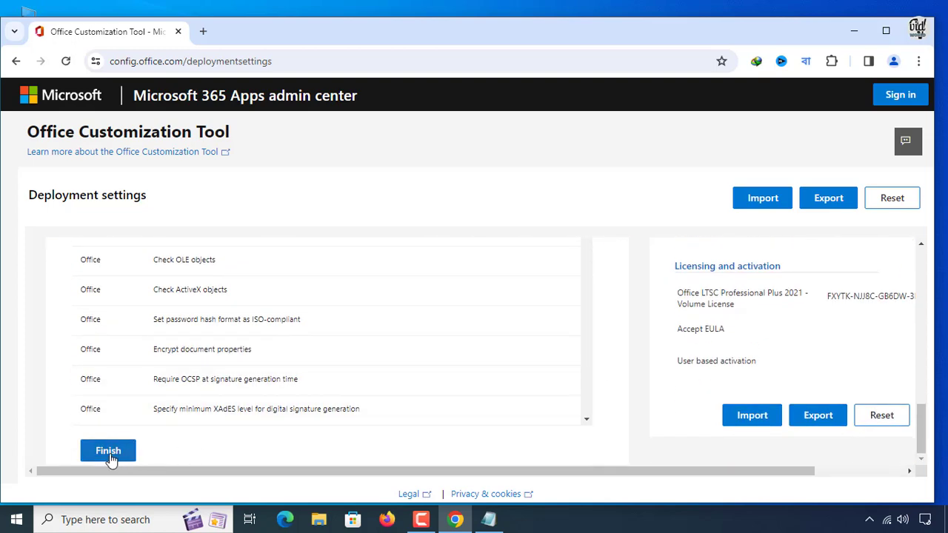
click(115, 453)
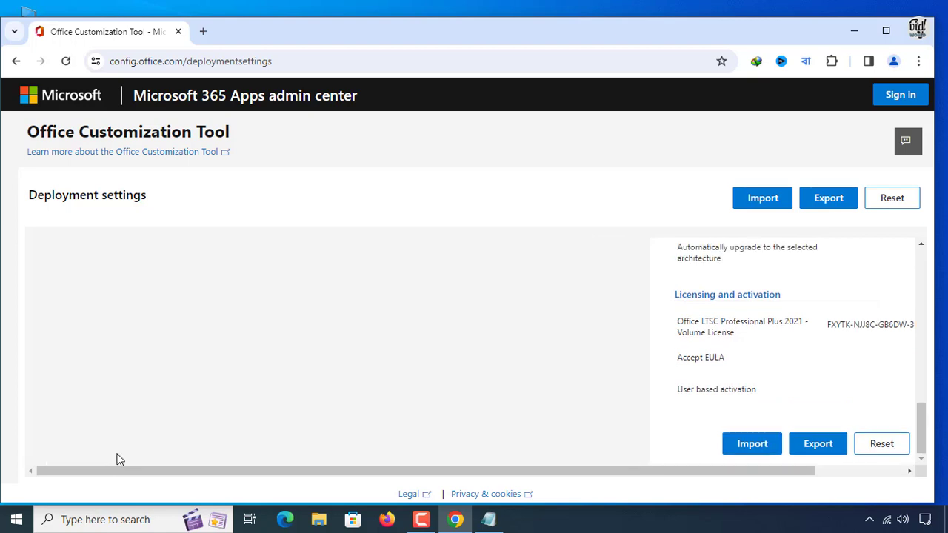
- Export the configuration to XML as Configuration, choosing Office Open XML formats as the default file format and accepting the license terms
scroll(717, 340, up, 10)
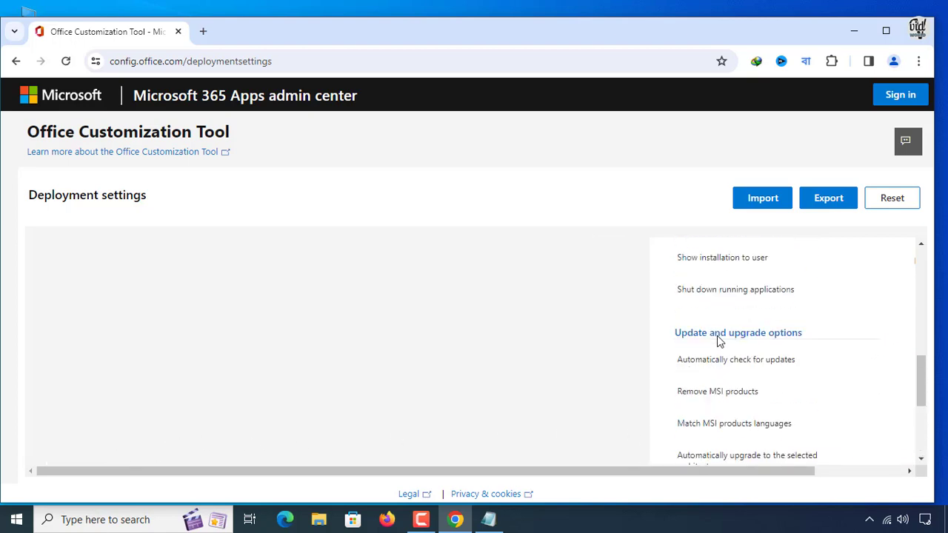
scroll(717, 331, up, 2)
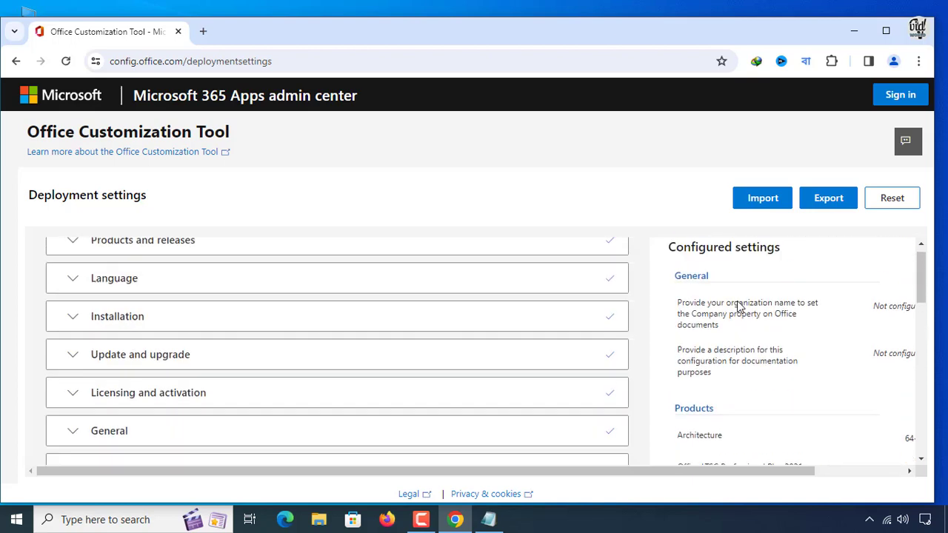
scroll(731, 333, down, 5)
scroll(727, 397, down, 10)
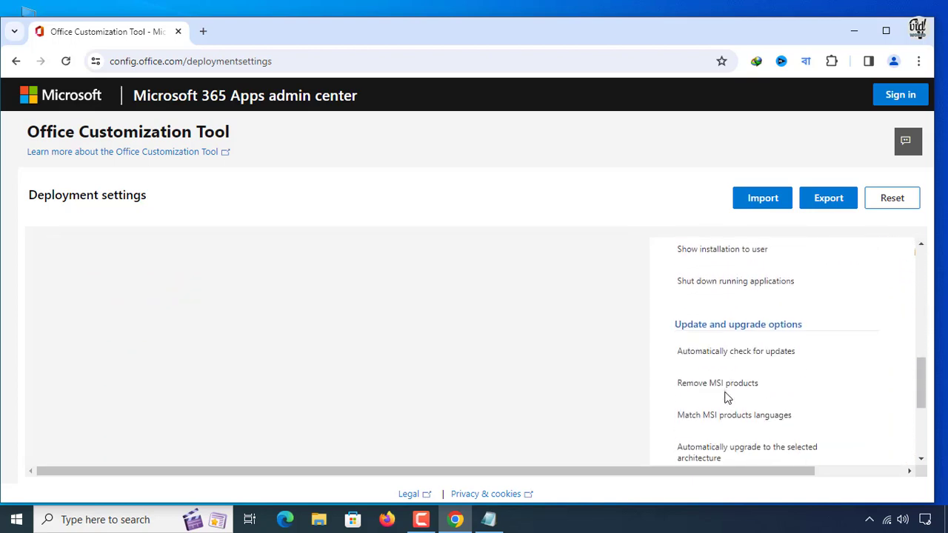
click(829, 201)
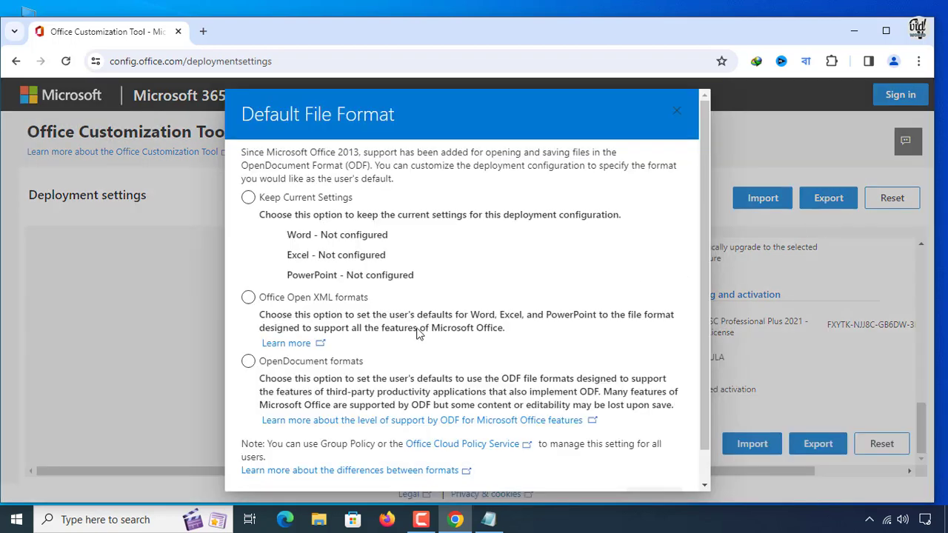
click(249, 300)
click(248, 298)
scroll(568, 440, down, 1)
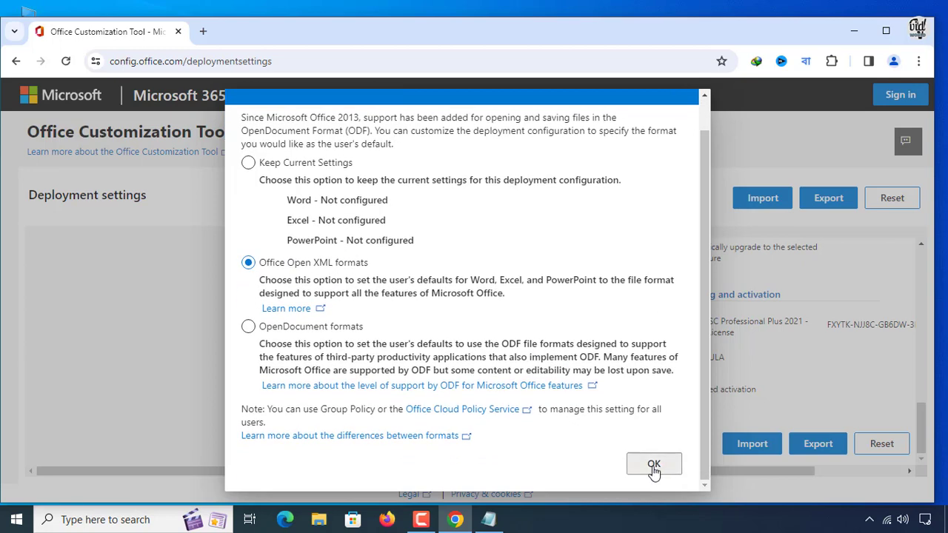
click(654, 469)
click(497, 345)
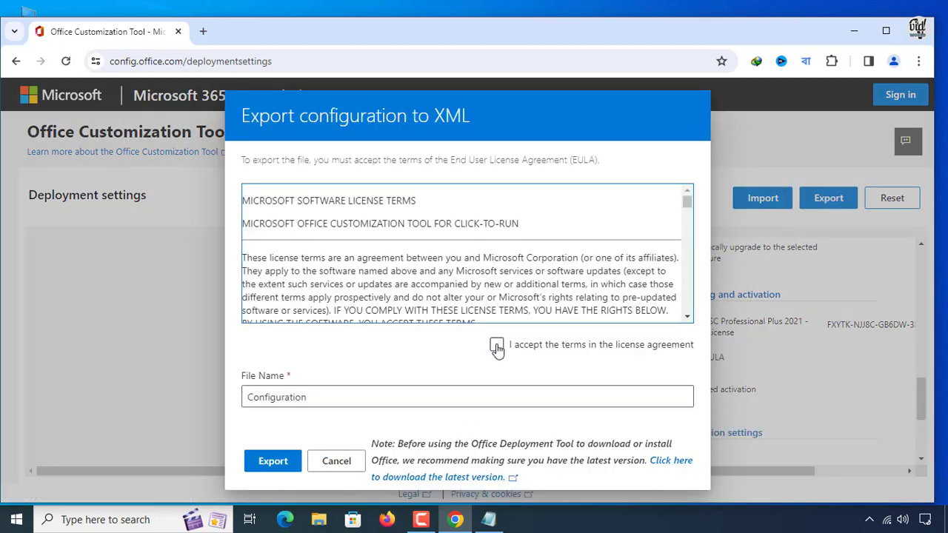
click(274, 463)
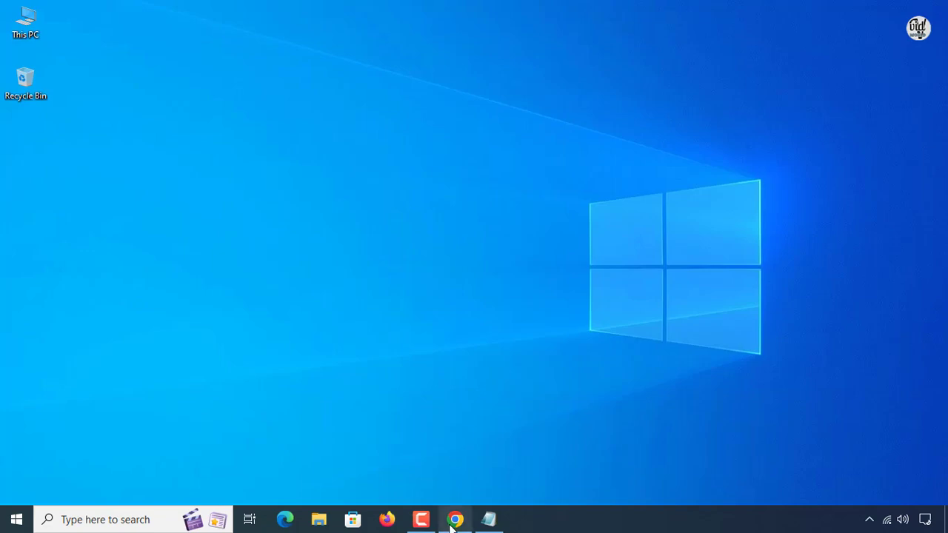
- Switch to Chrome, search the web for "office deployment tool", and download the English Office Deployment Tool from Microsoft's official download page
click(452, 524)
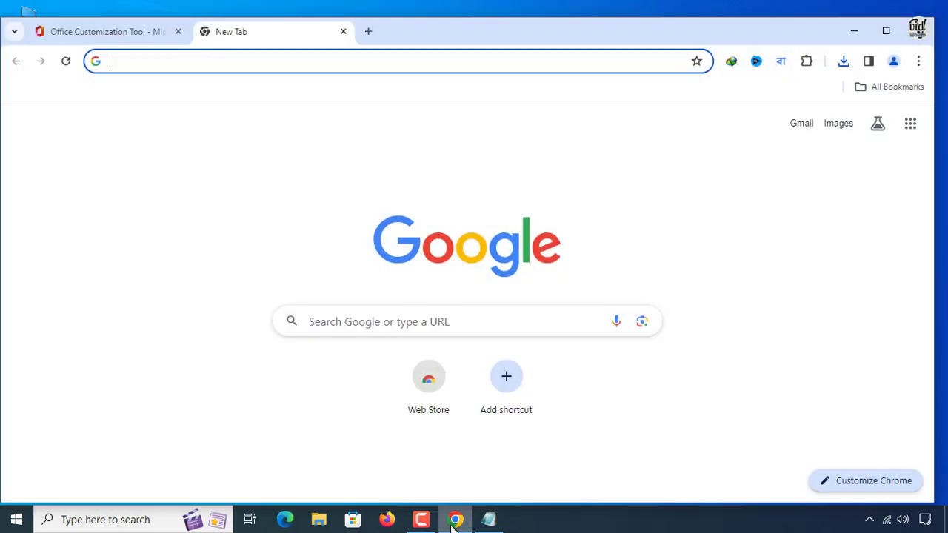
click(179, 66)
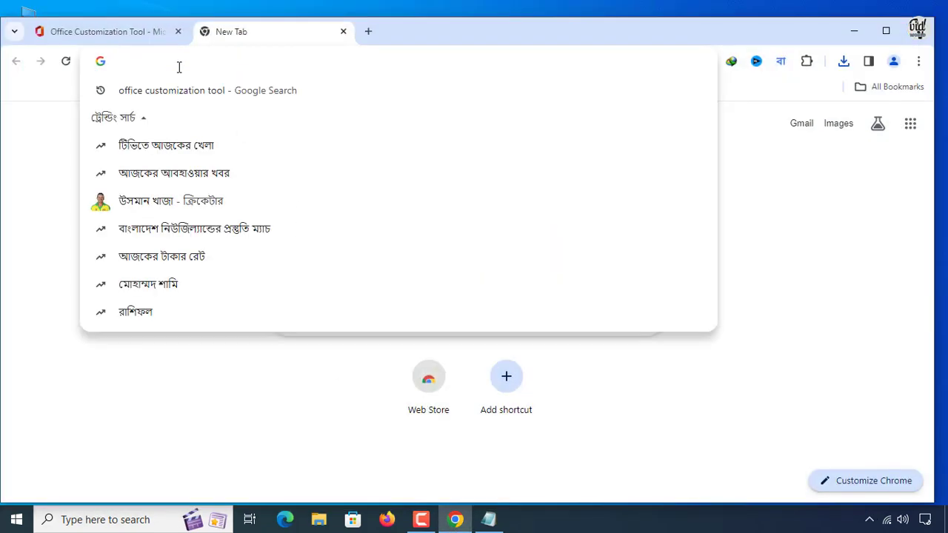
text(office deployment tool)
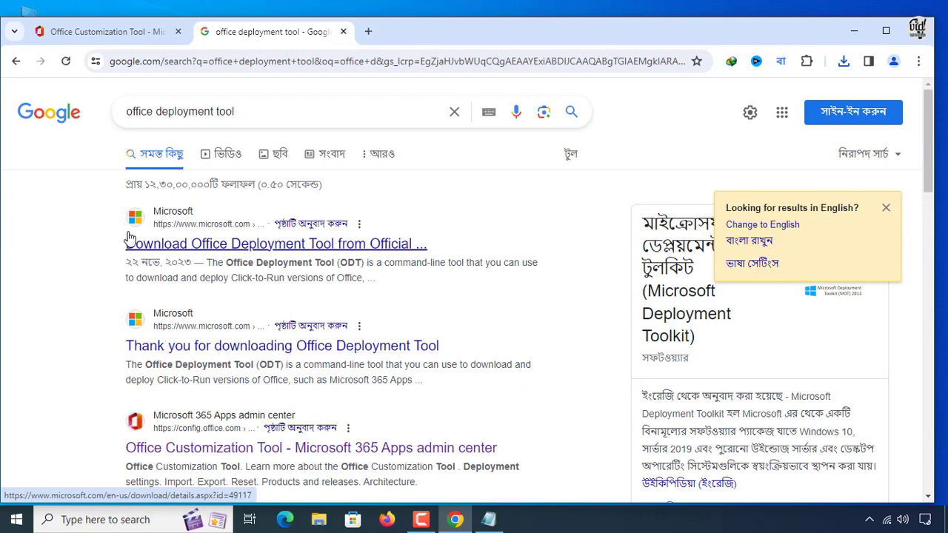
click(247, 252)
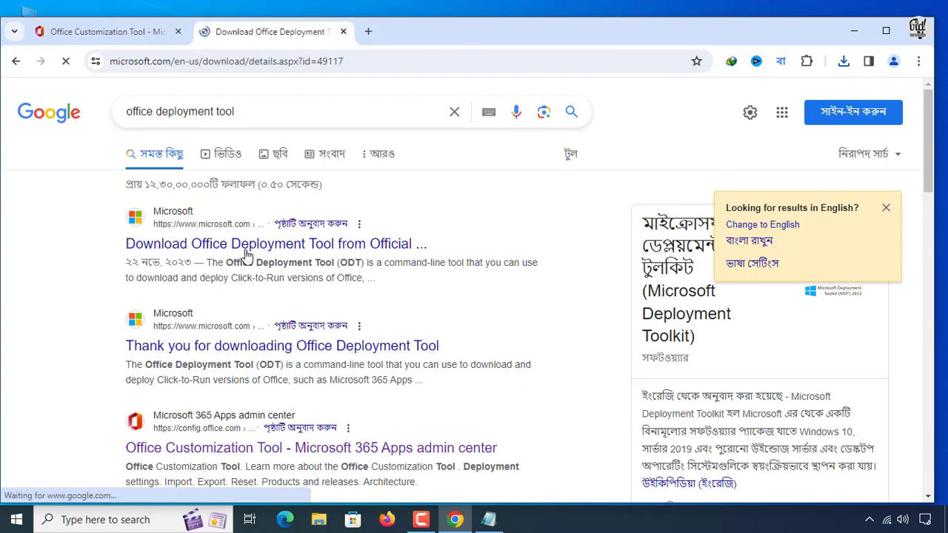
scroll(511, 418, down, 2)
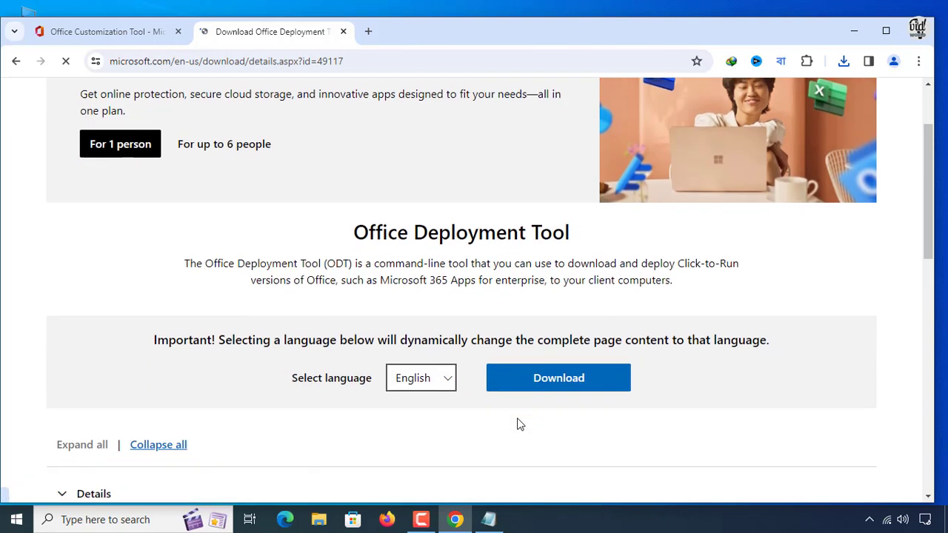
click(539, 356)
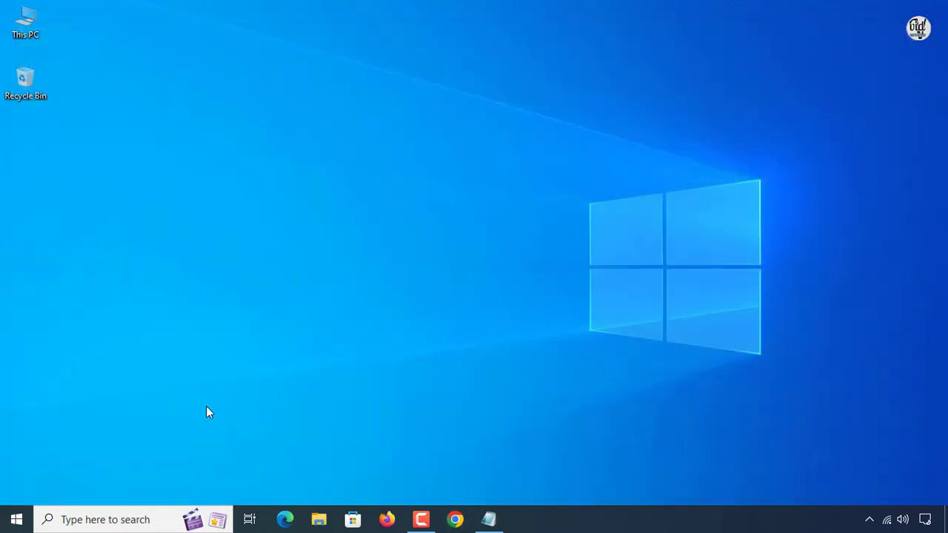
- Open the Programs folder inside Downloads in File Explorer
click(318, 520)
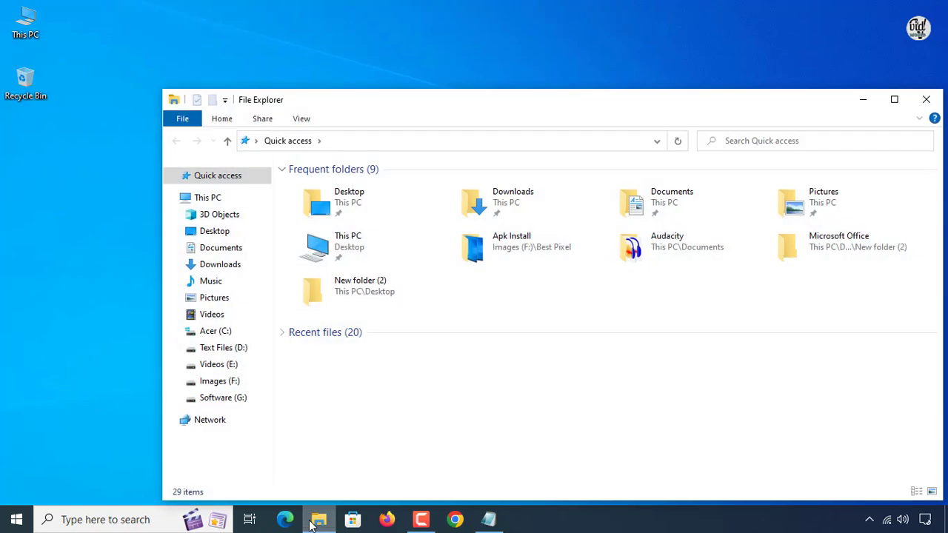
click(231, 263)
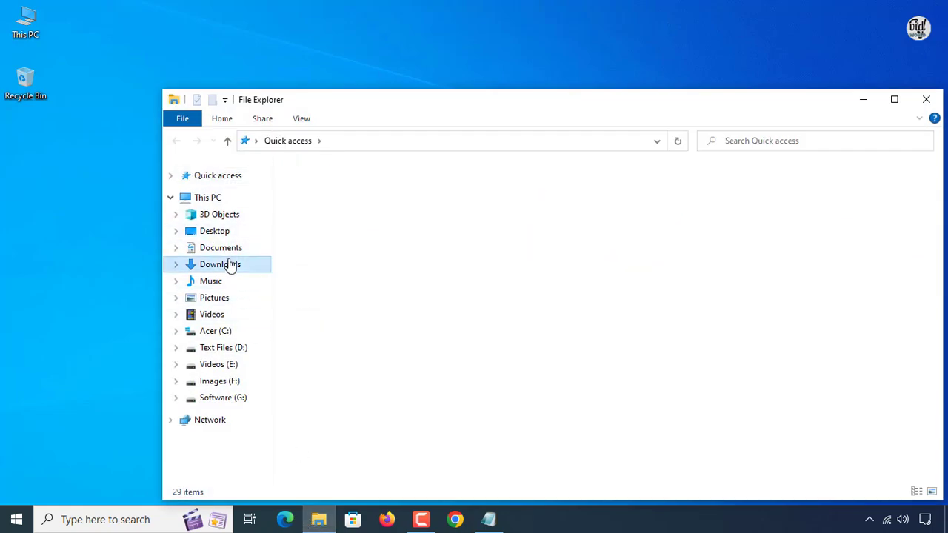
click(329, 211)
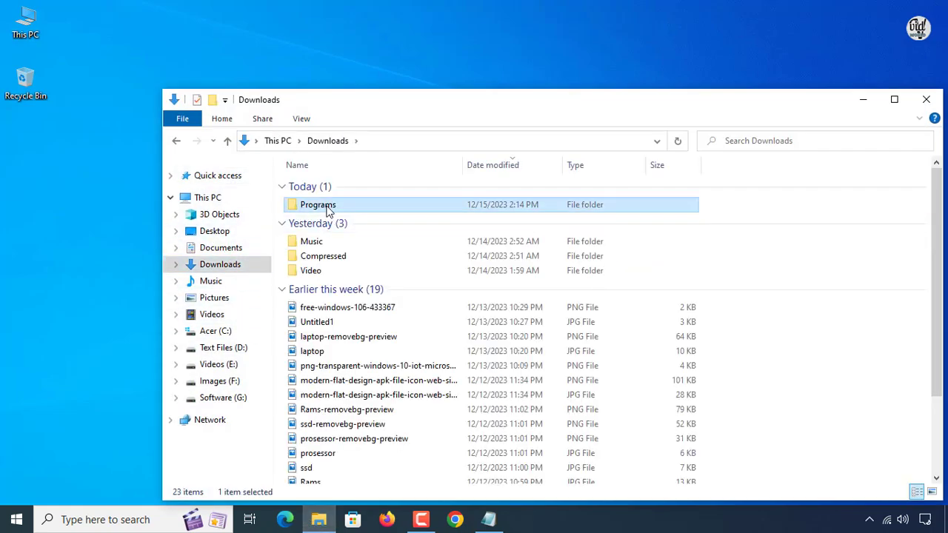
double_click(328, 210)
- Create a new folder named Office 2021 in the Programs folder
right_click(332, 230)
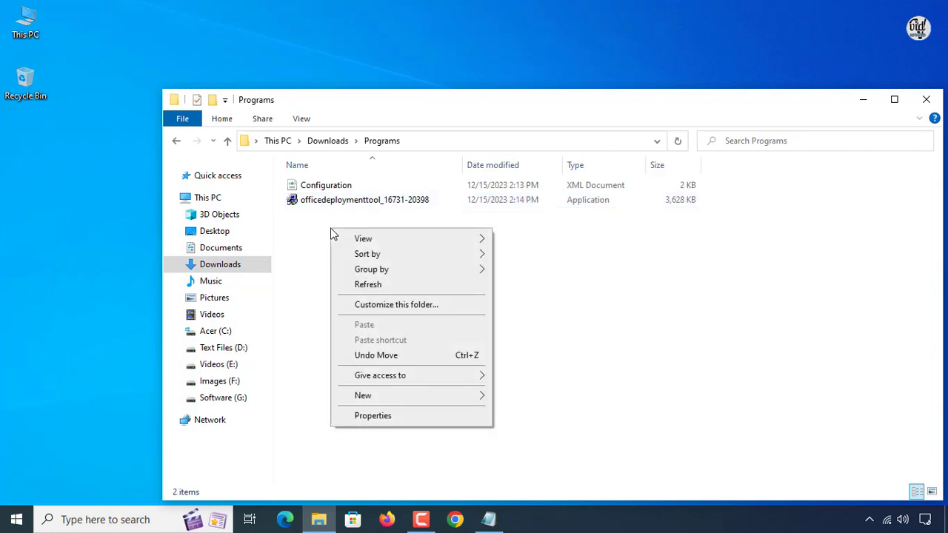
mouse_move(383, 393)
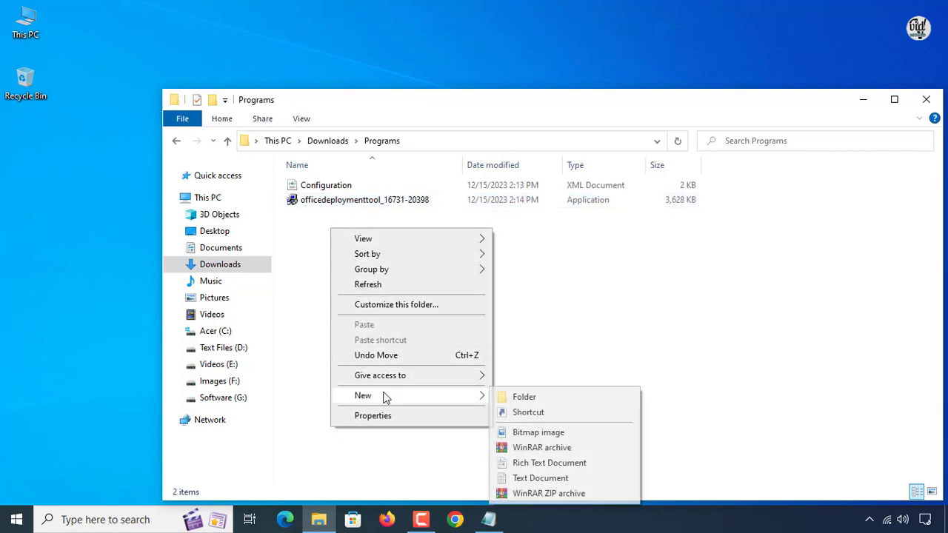
click(540, 405)
text(Office 2021)
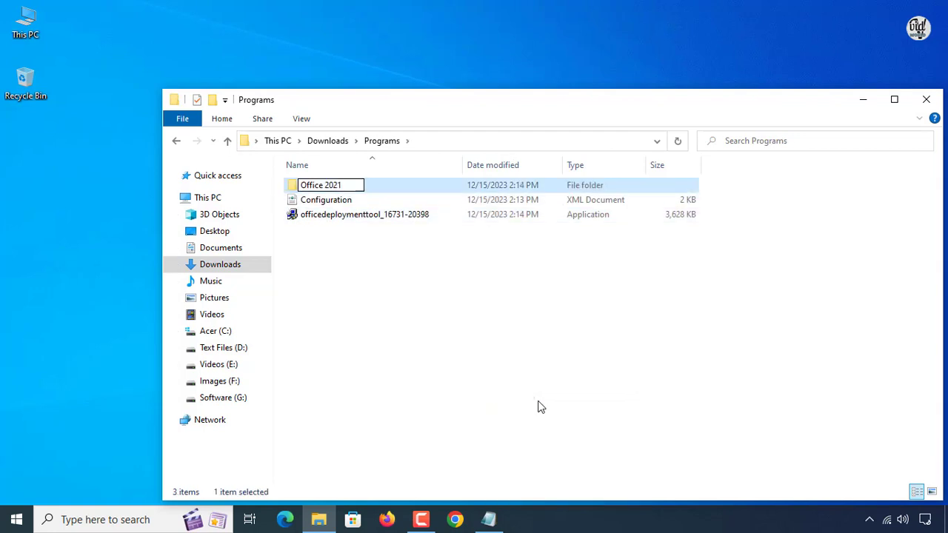
click(486, 386)
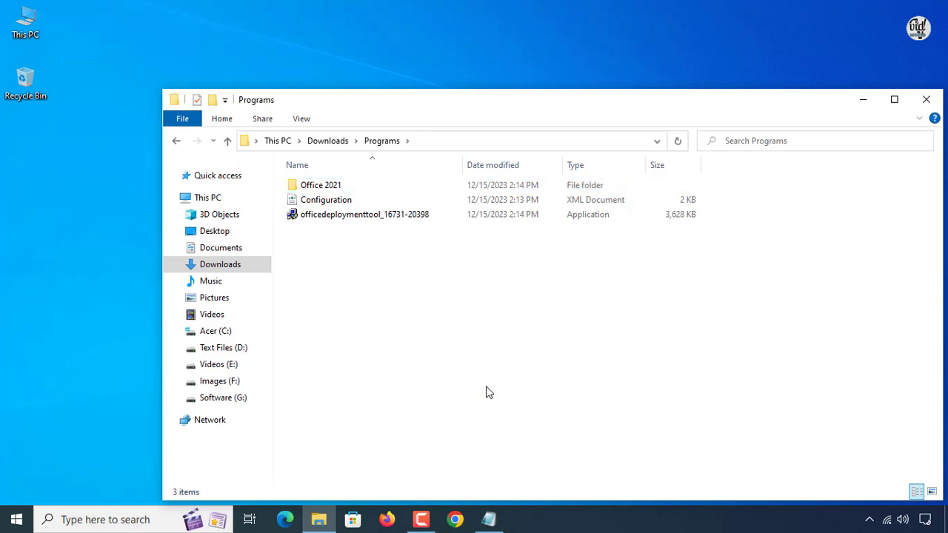
drag(347, 230, 347, 200)
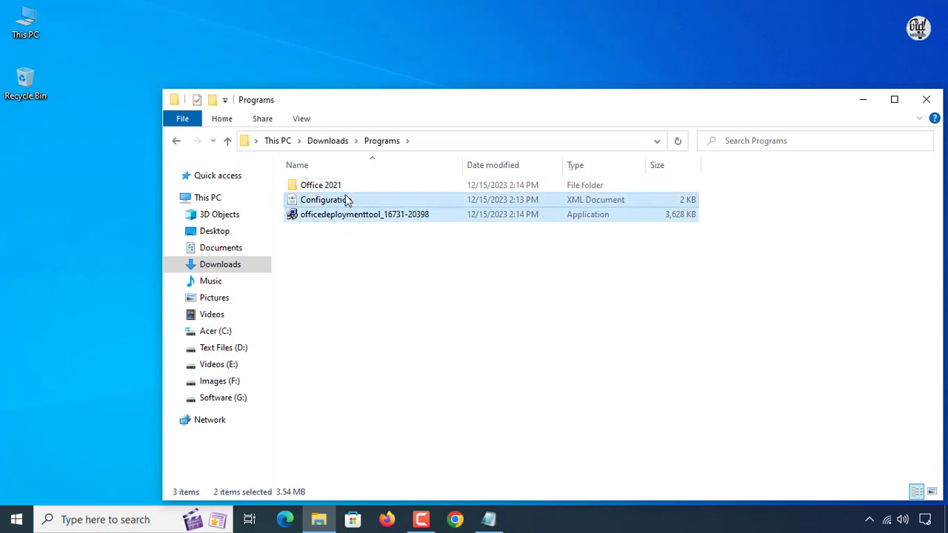
right_click(350, 211)
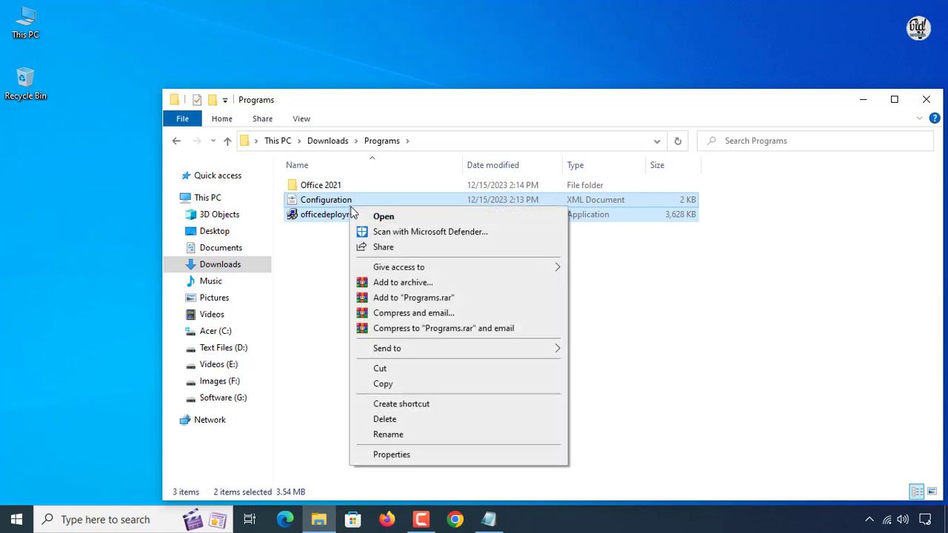
click(395, 375)
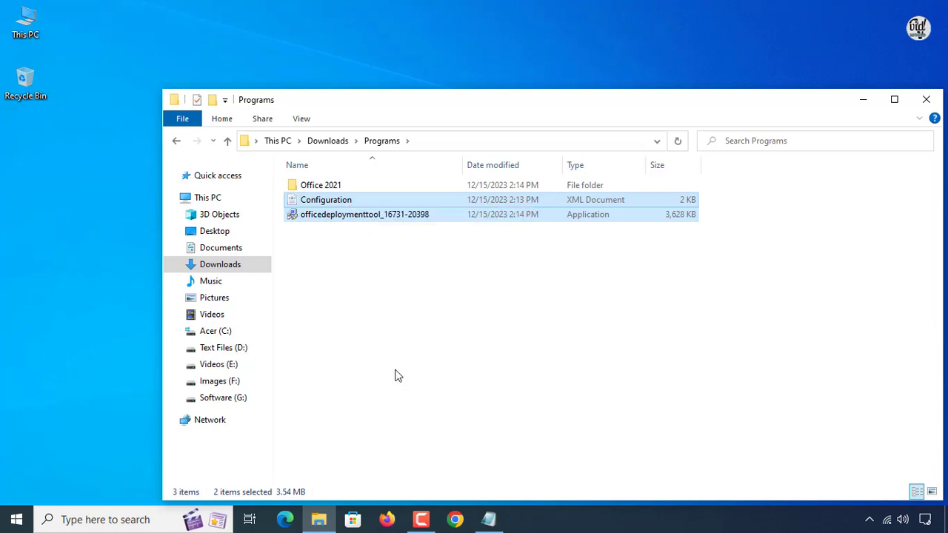
double_click(337, 187)
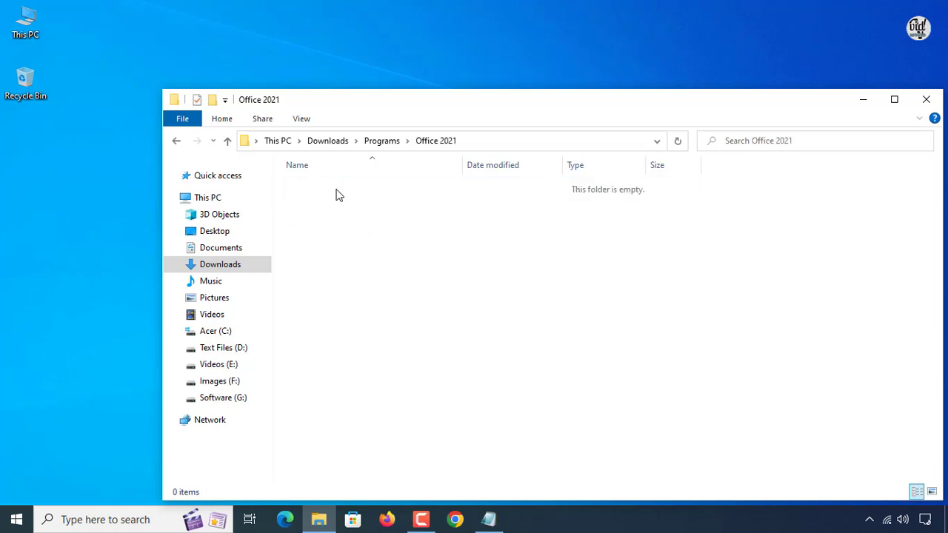
right_click(337, 194)
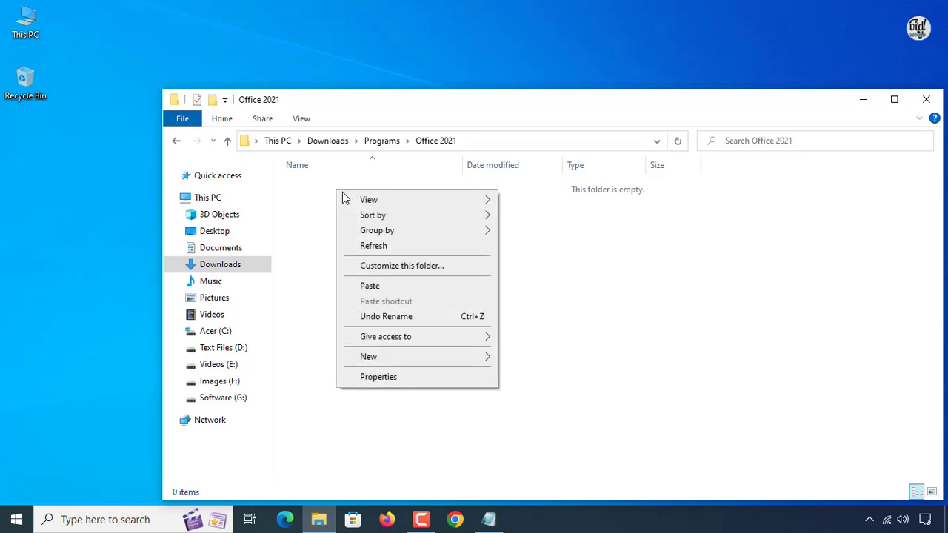
click(378, 286)
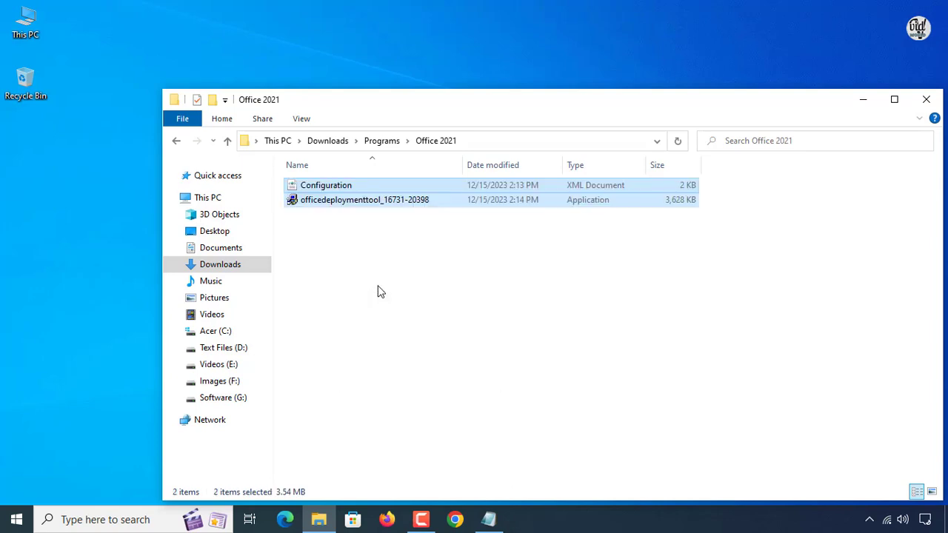
click(384, 307)
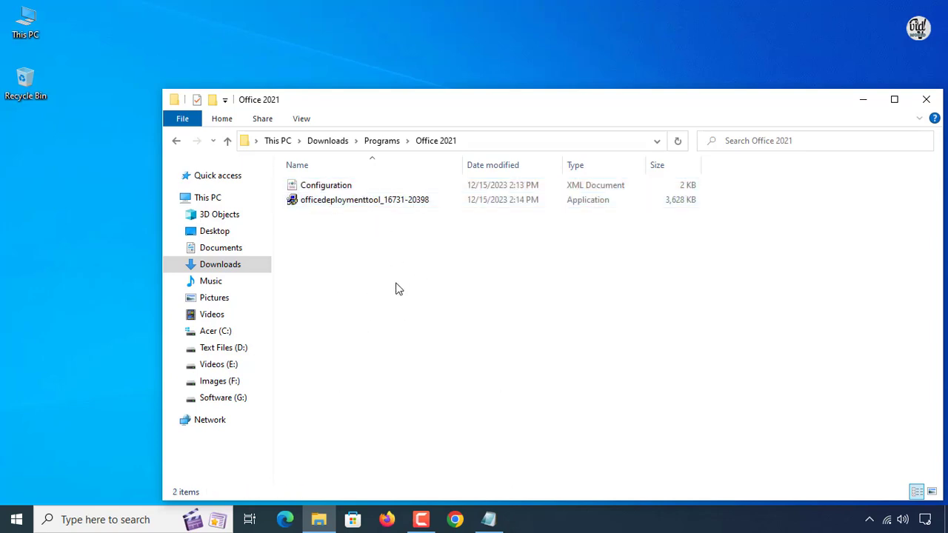
drag(435, 108, 368, 72)
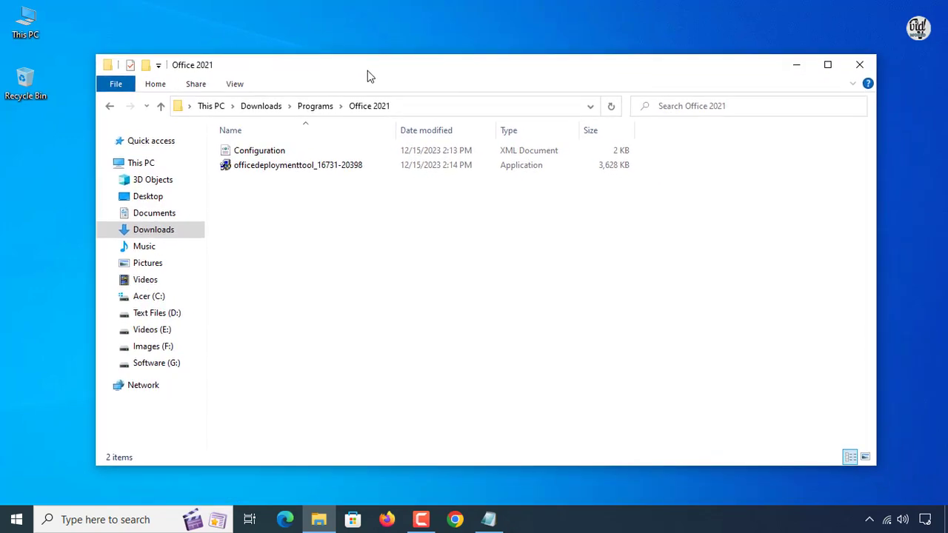
click(328, 166)
right_click(328, 166)
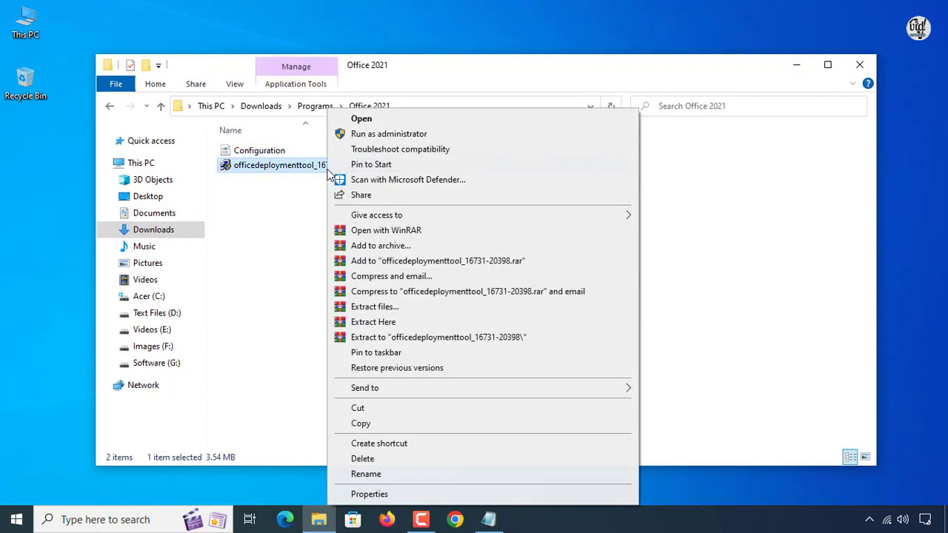
click(364, 137)
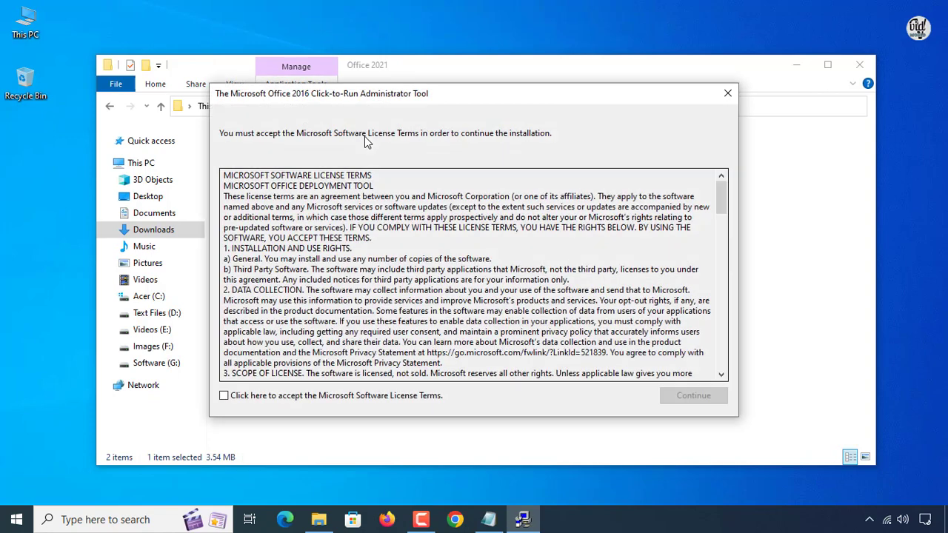
- Accept the Microsoft Software License Terms and extract the deployment tool files into Downloads > Programs > Office 2021
click(248, 397)
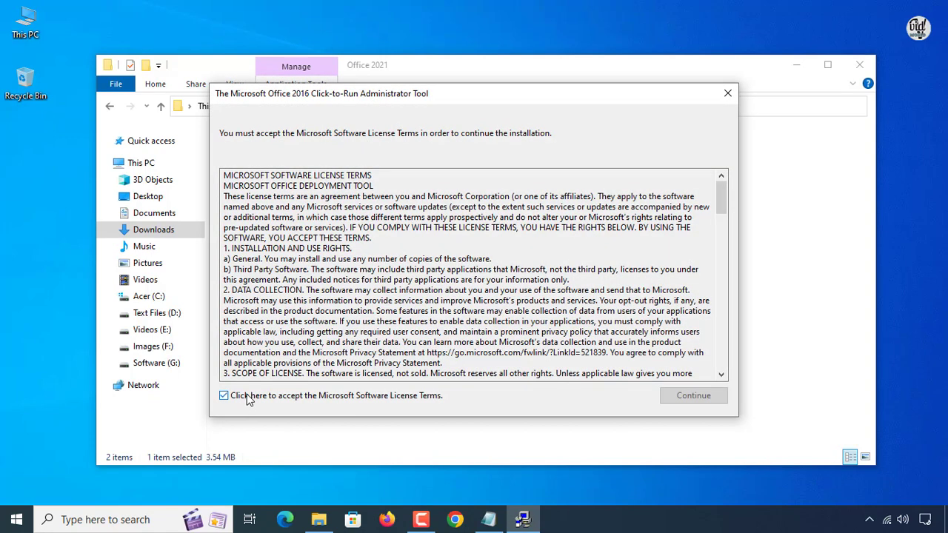
click(689, 397)
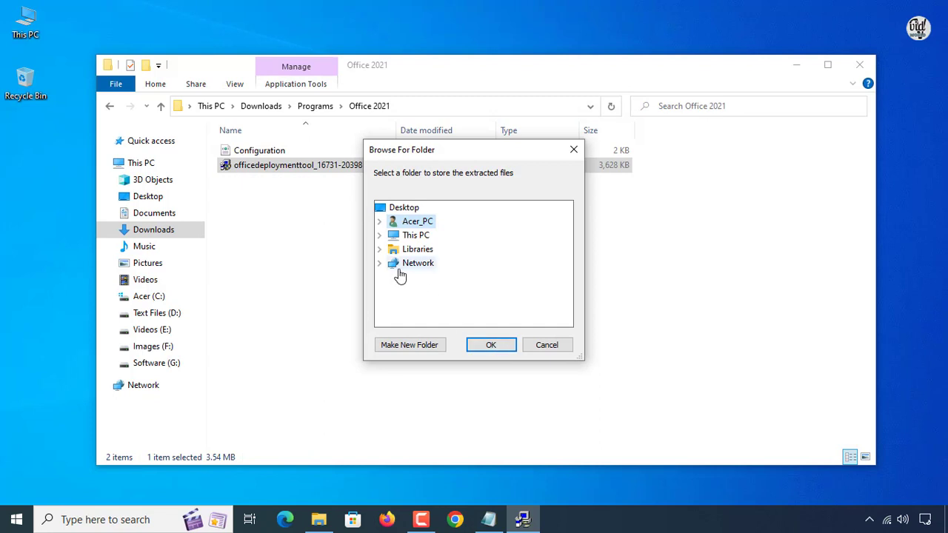
click(380, 236)
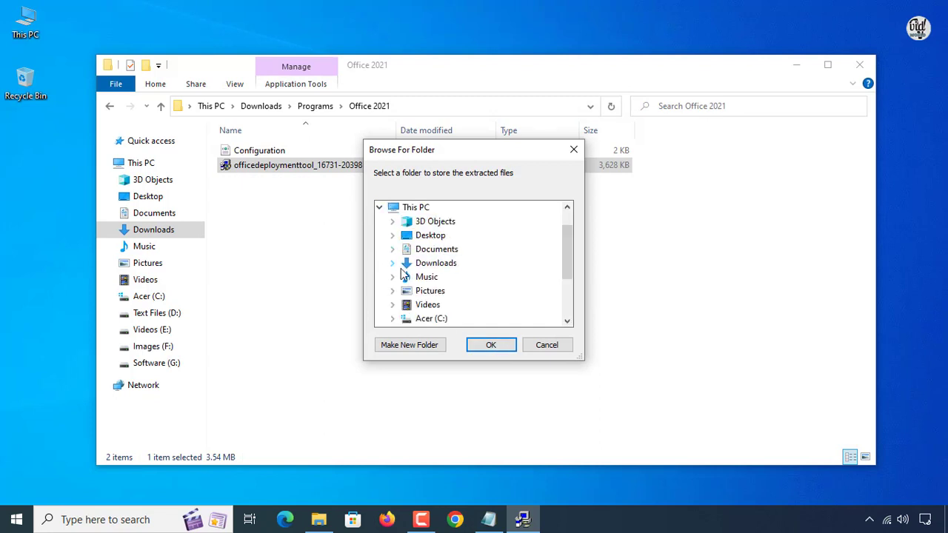
click(392, 265)
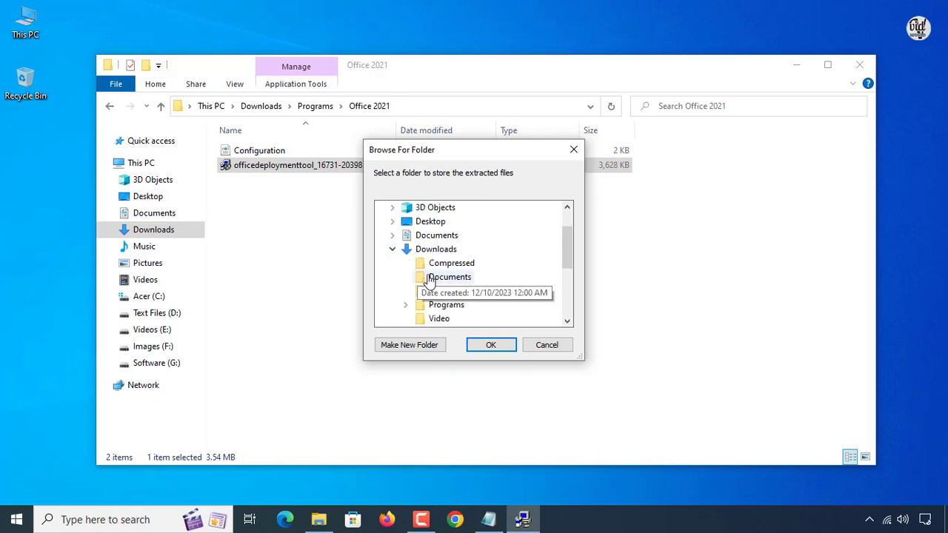
scroll(433, 275, down, 1)
click(405, 264)
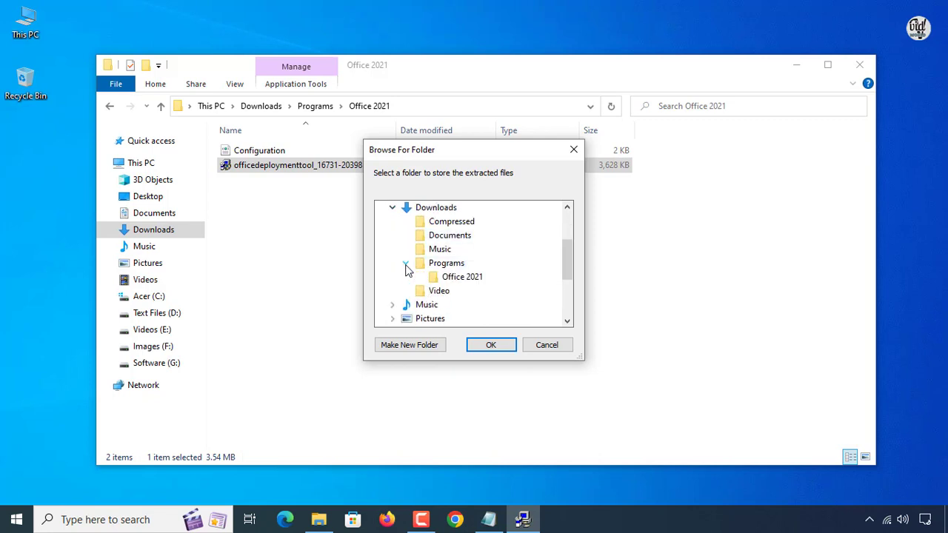
click(455, 278)
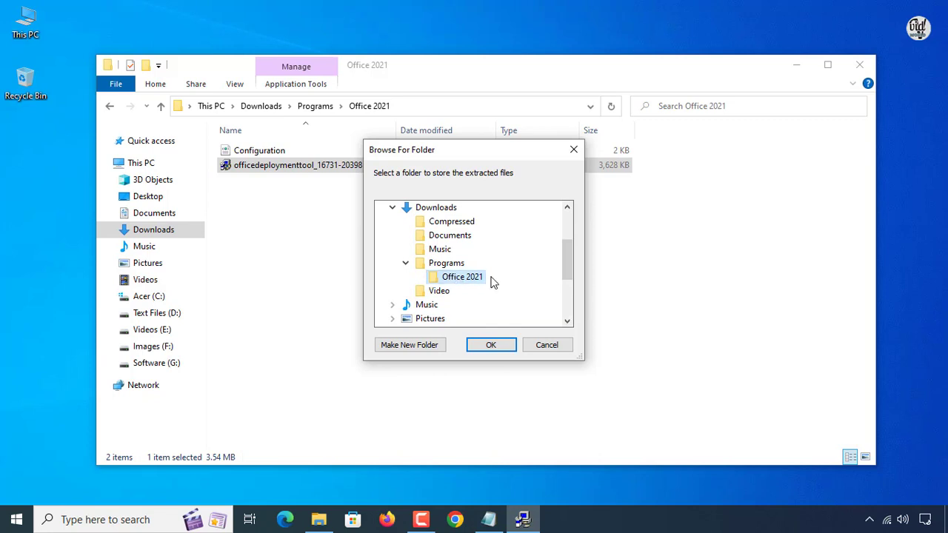
click(493, 345)
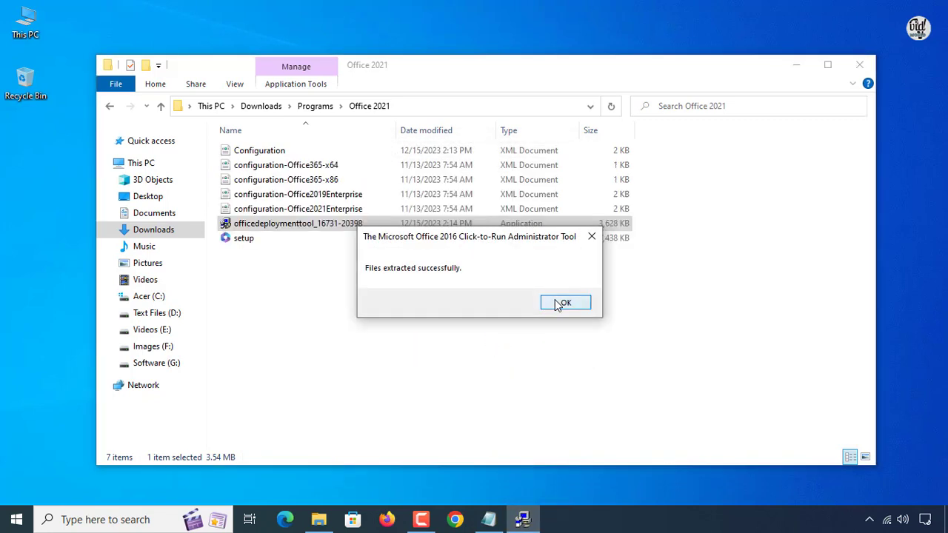
click(563, 304)
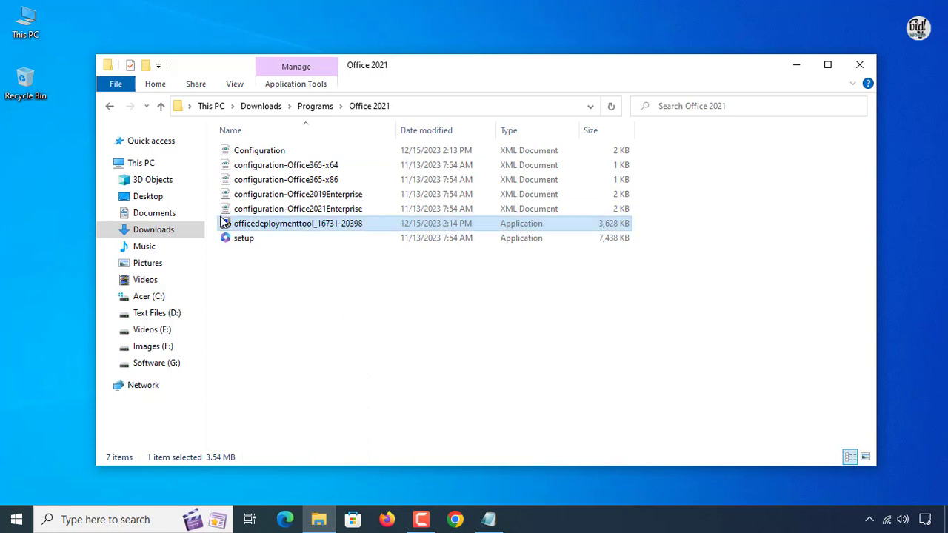
- Move the Office 2021 folder from Programs to the root of the Acer (C:) drive and close File Explorer
click(315, 106)
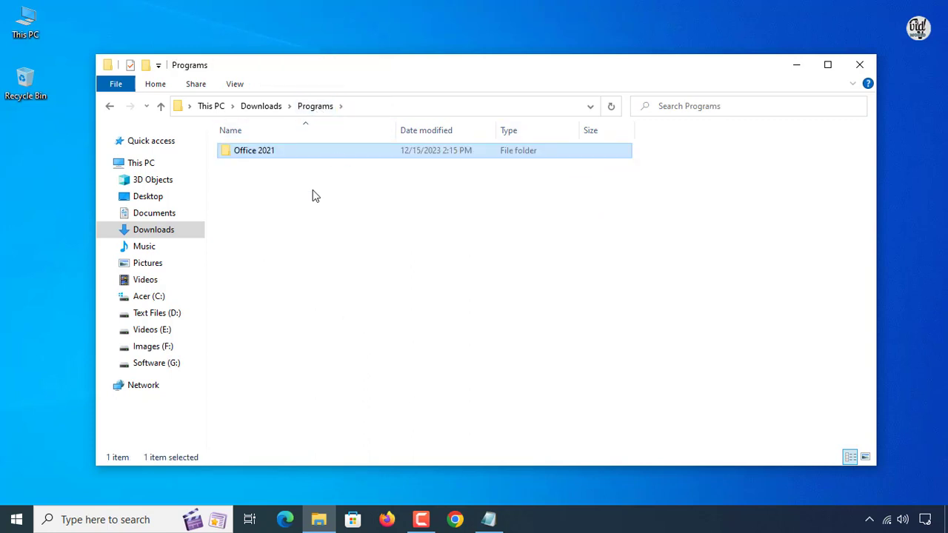
right_click(252, 155)
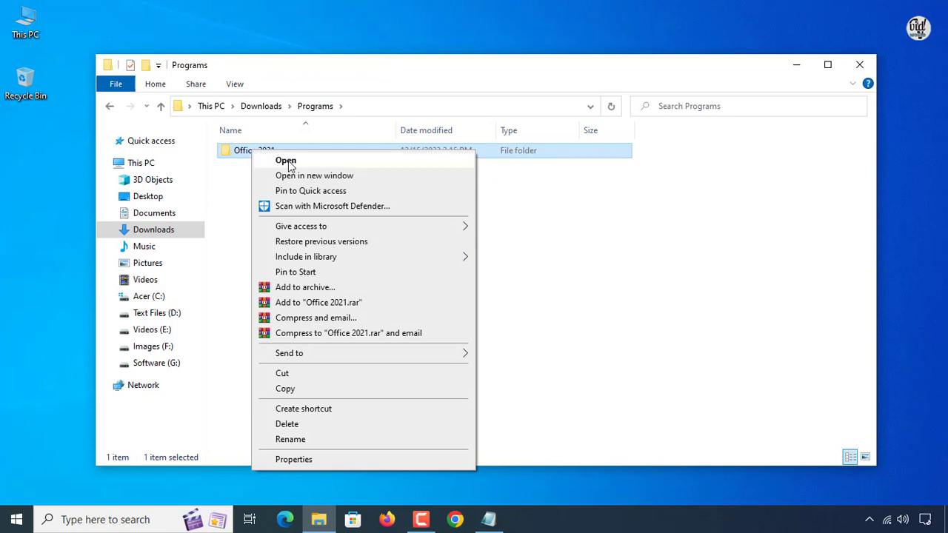
click(287, 374)
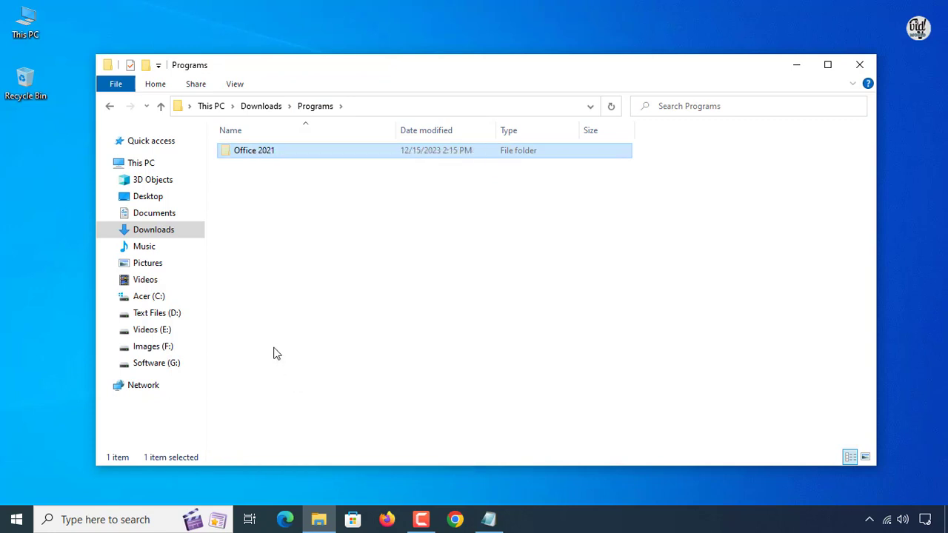
click(859, 64)
click(320, 519)
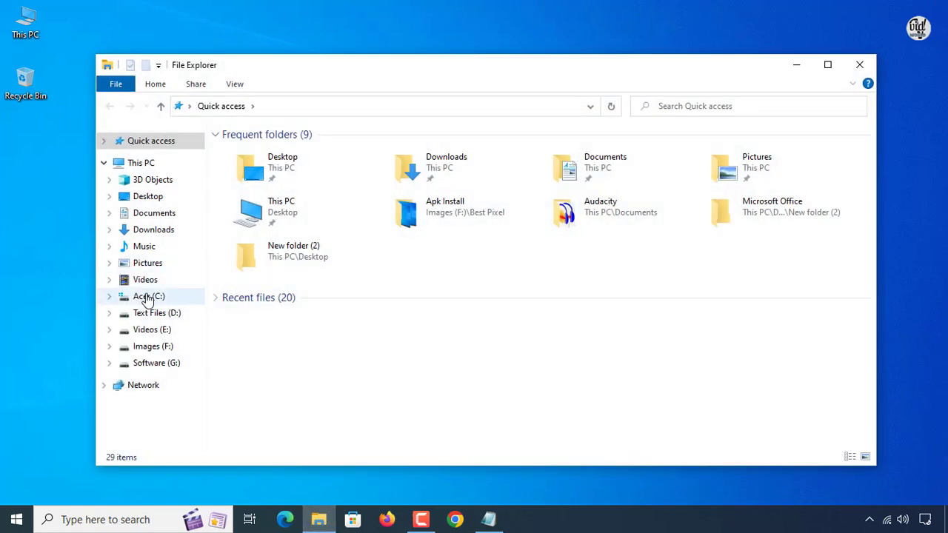
click(156, 298)
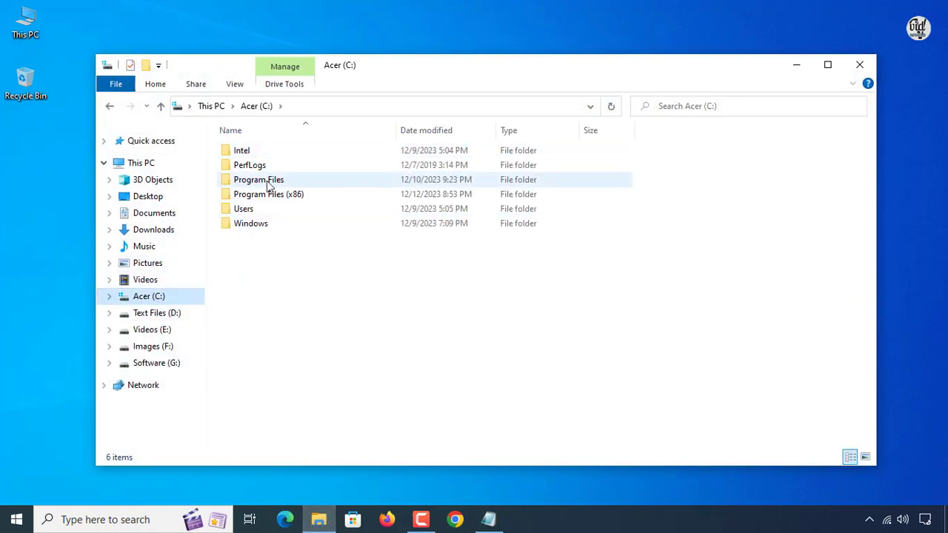
right_click(237, 250)
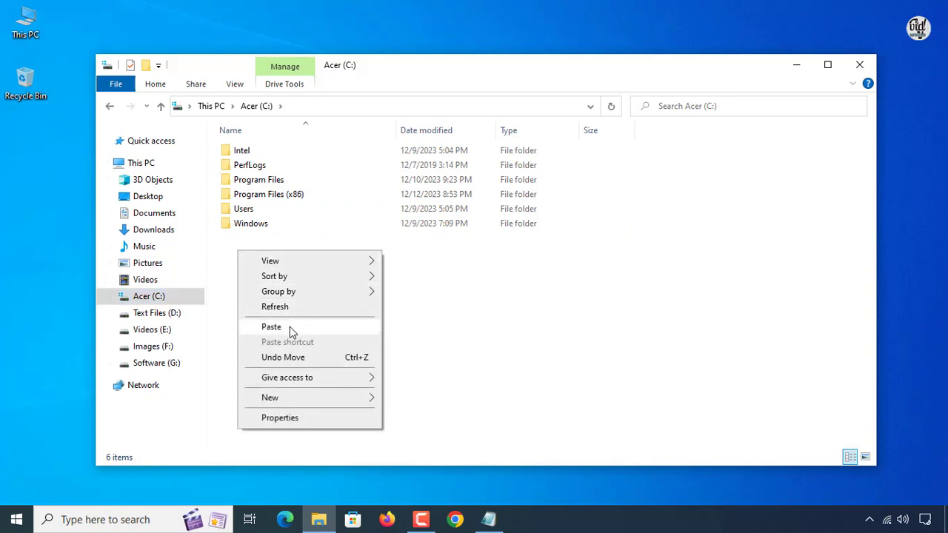
click(289, 327)
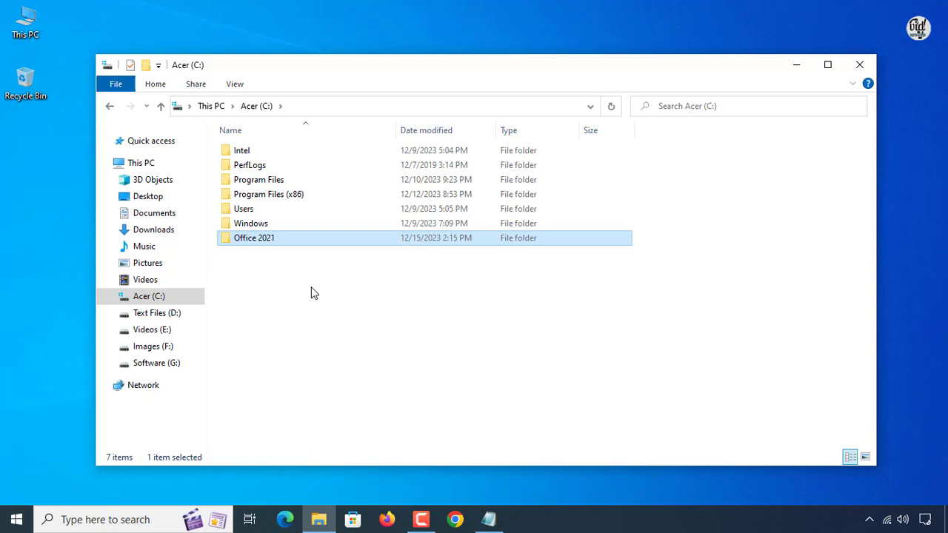
click(861, 65)
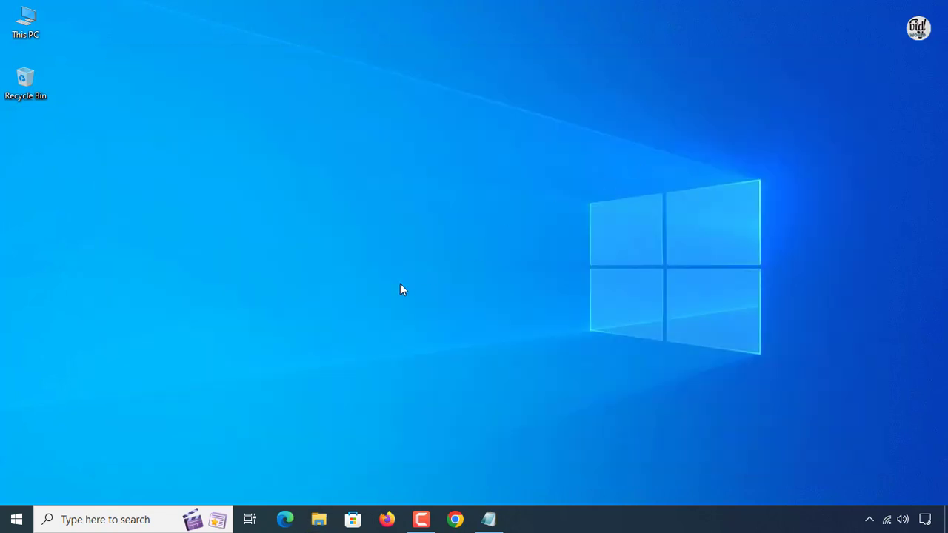
- Search Windows for cmd and run Command Prompt as administrator
click(144, 519)
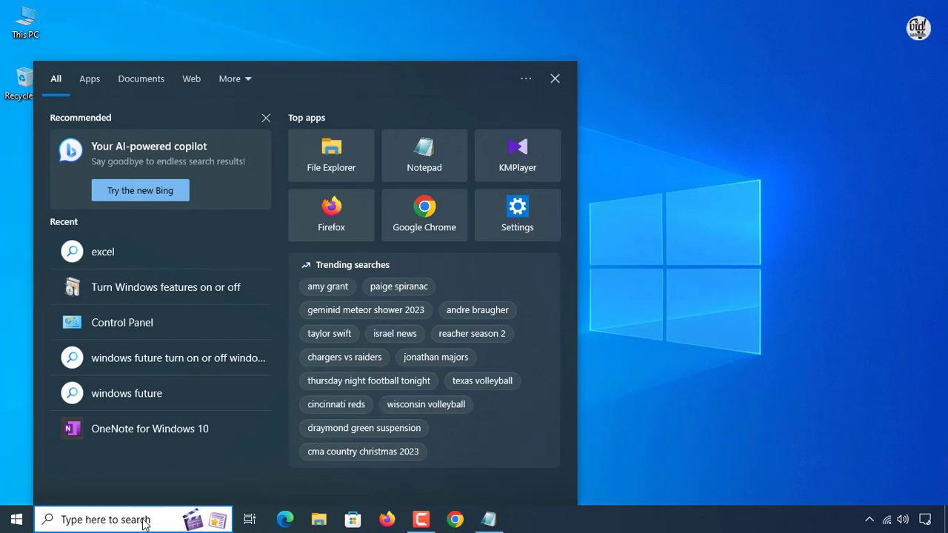
text(cmd)
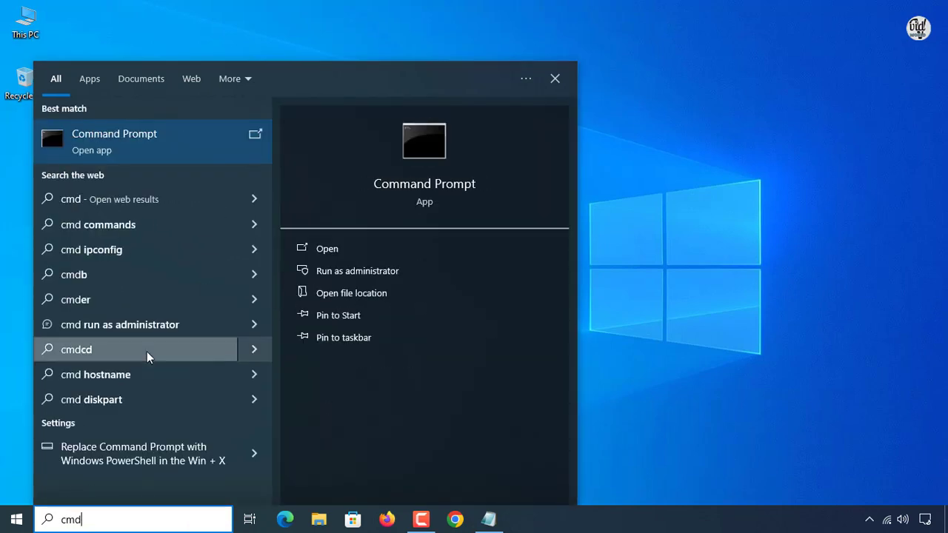
right_click(139, 139)
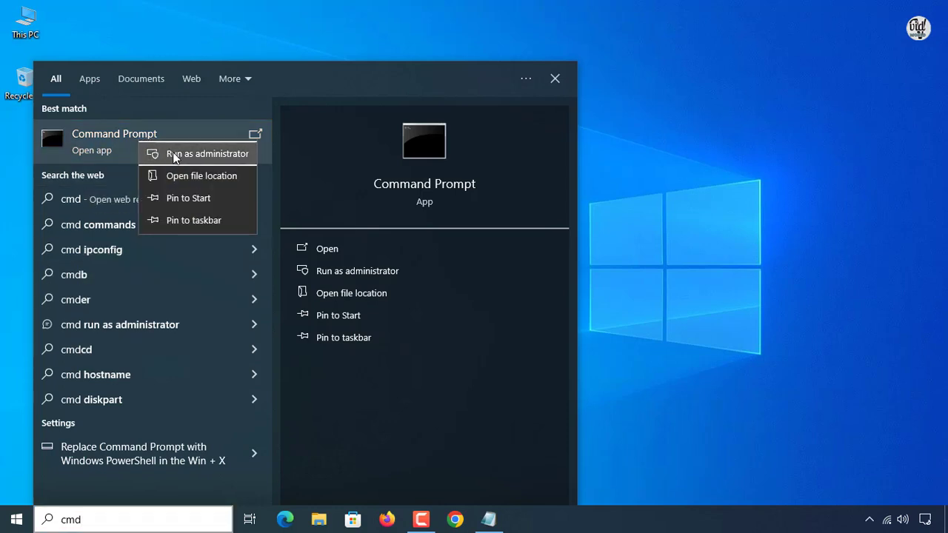
click(173, 155)
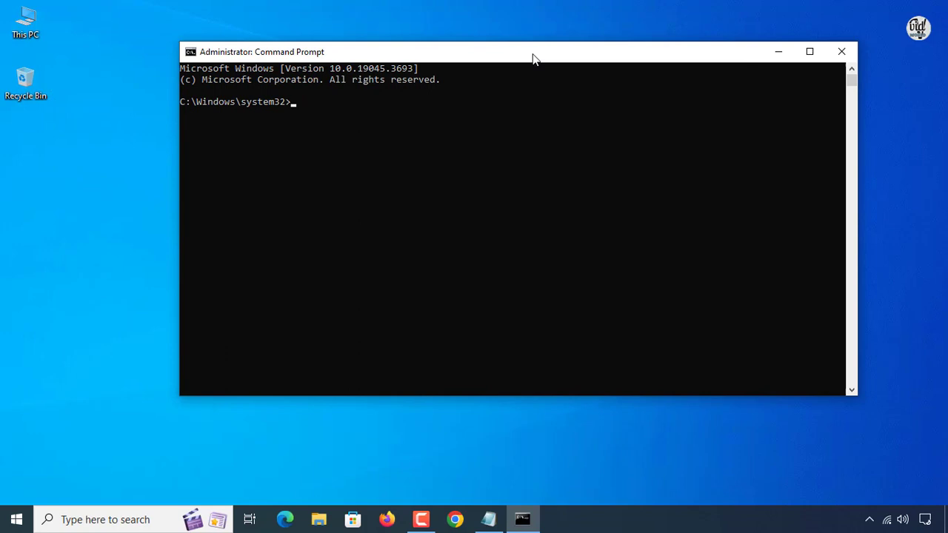
drag(532, 59, 544, 59)
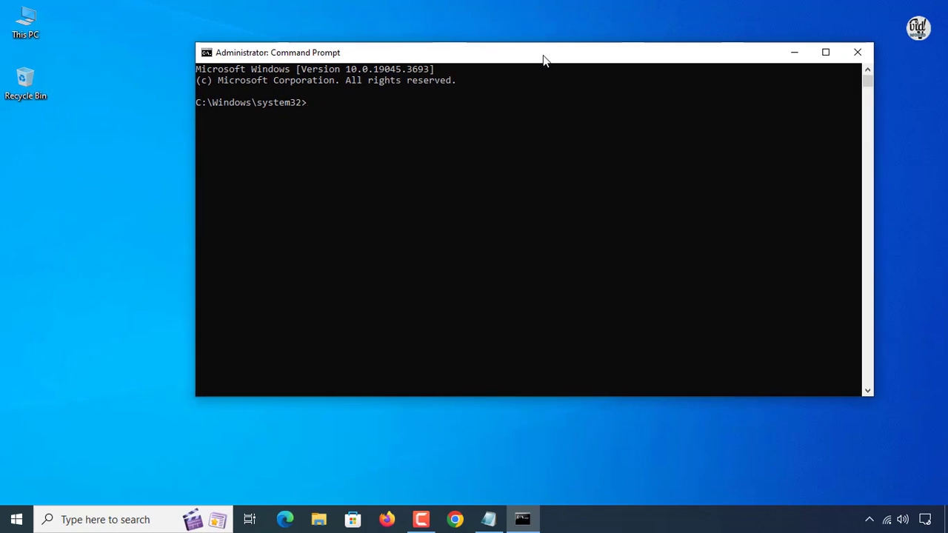
- Copy the line "cd c:\Office 2021" from the Notepad note and run it in Command Prompt
click(488, 519)
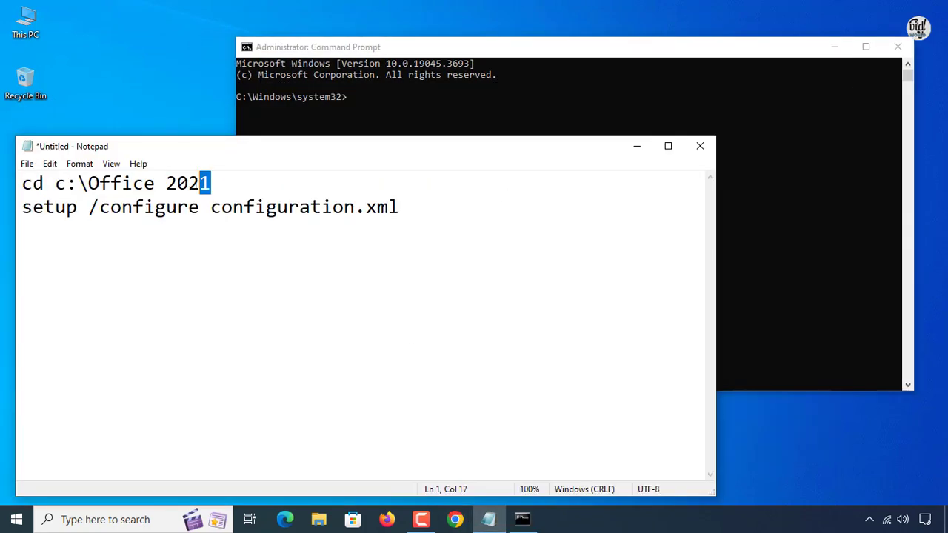
drag(200, 183, 24, 182)
right_click(35, 183)
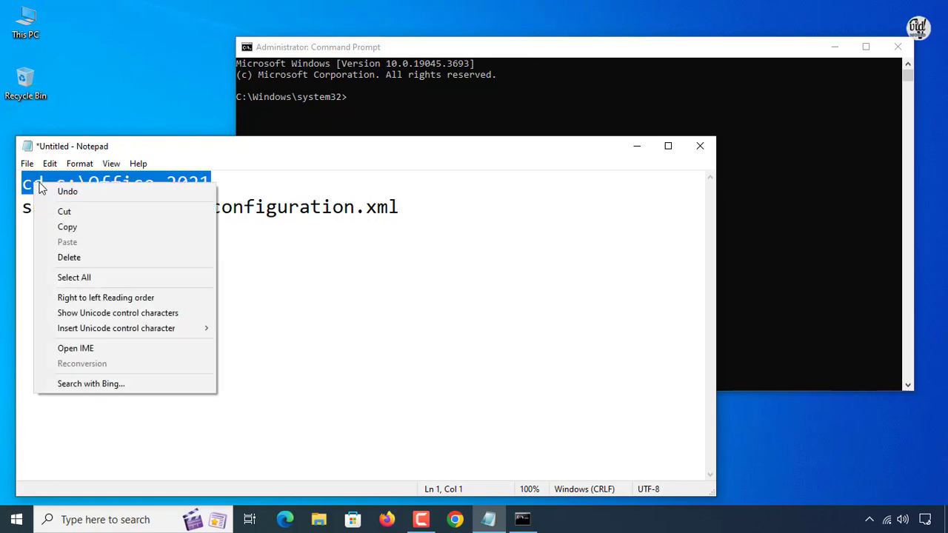
click(79, 226)
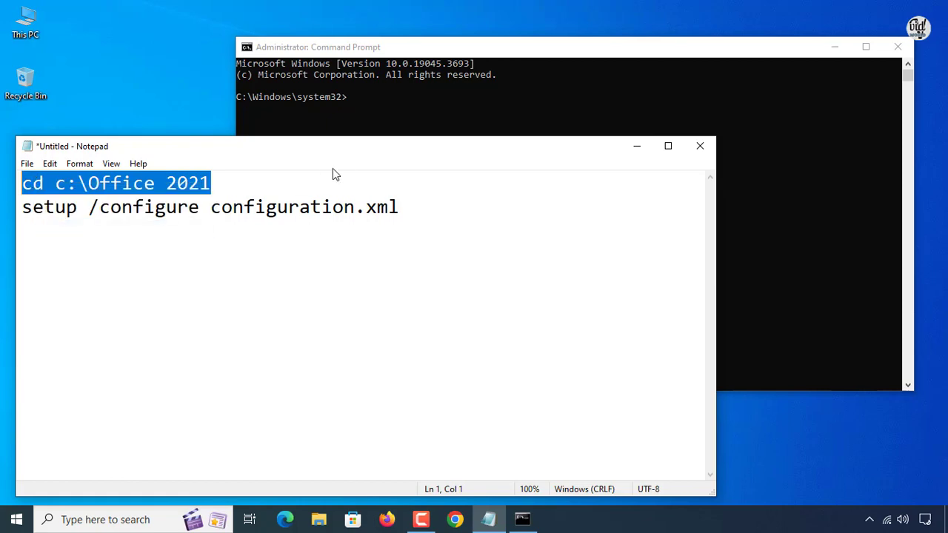
click(252, 47)
click(247, 48)
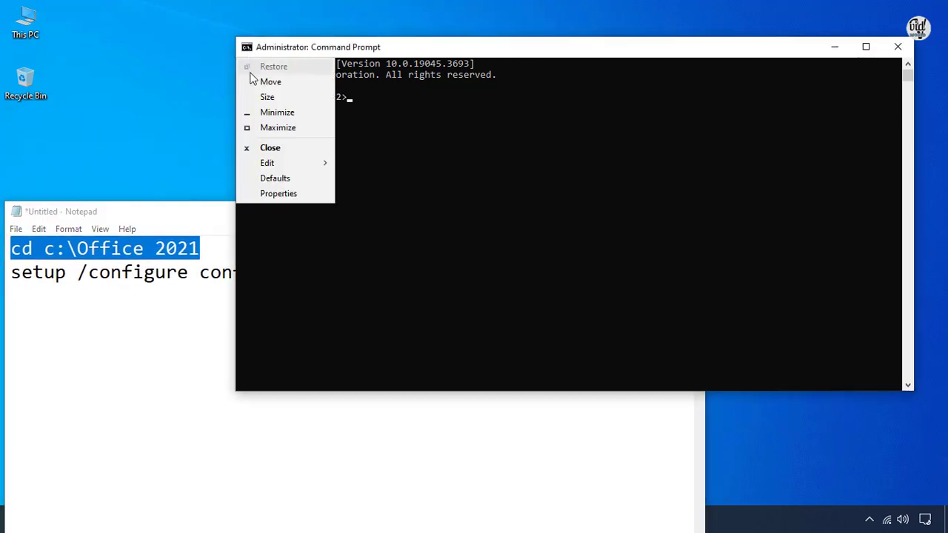
mouse_move(268, 161)
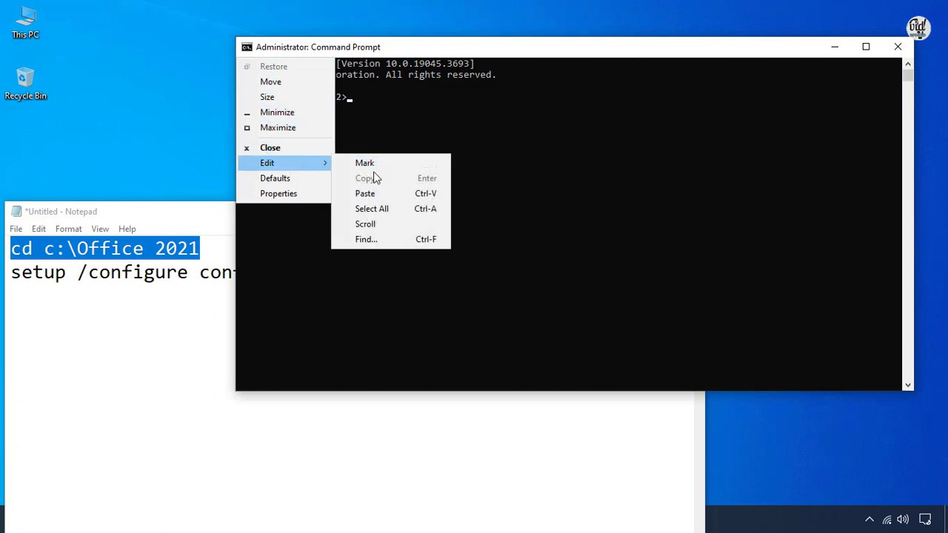
click(364, 193)
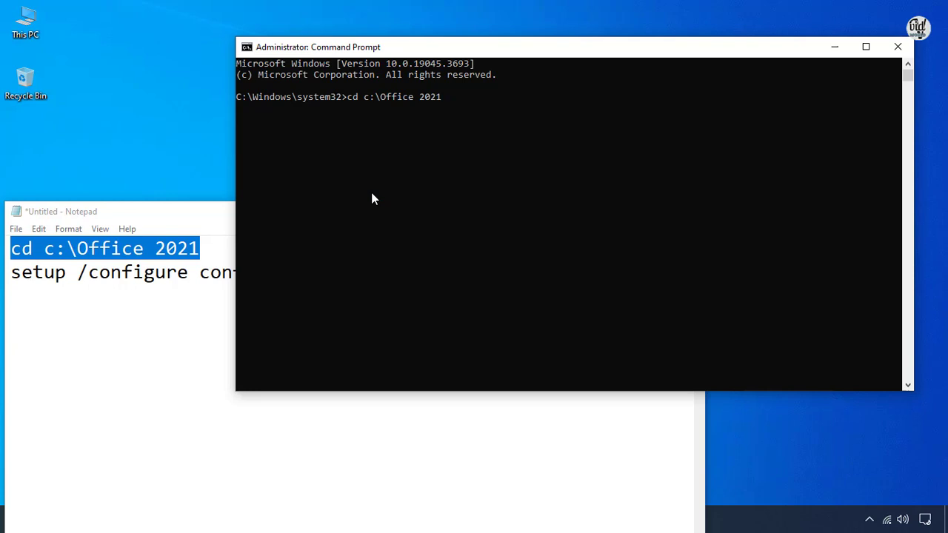
key(Return)
- Copy "setup /configure configuration.xml" from Notepad, run it in Command Prompt to install Office, and close the finished installer
click(145, 214)
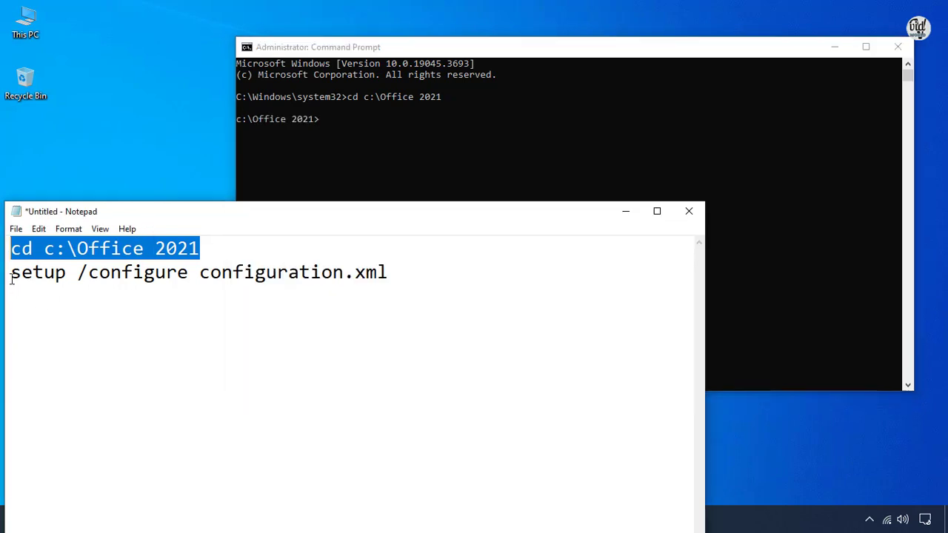
drag(10, 273, 388, 275)
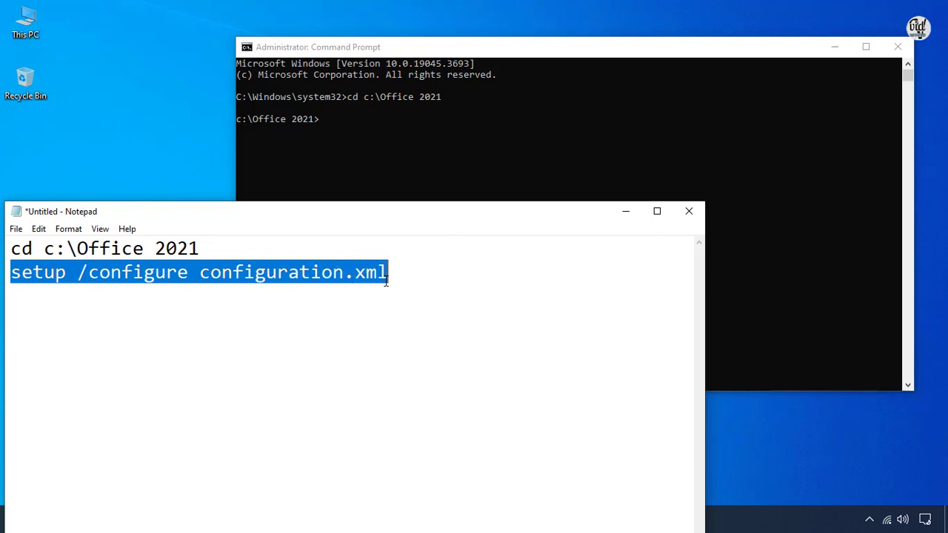
right_click(355, 273)
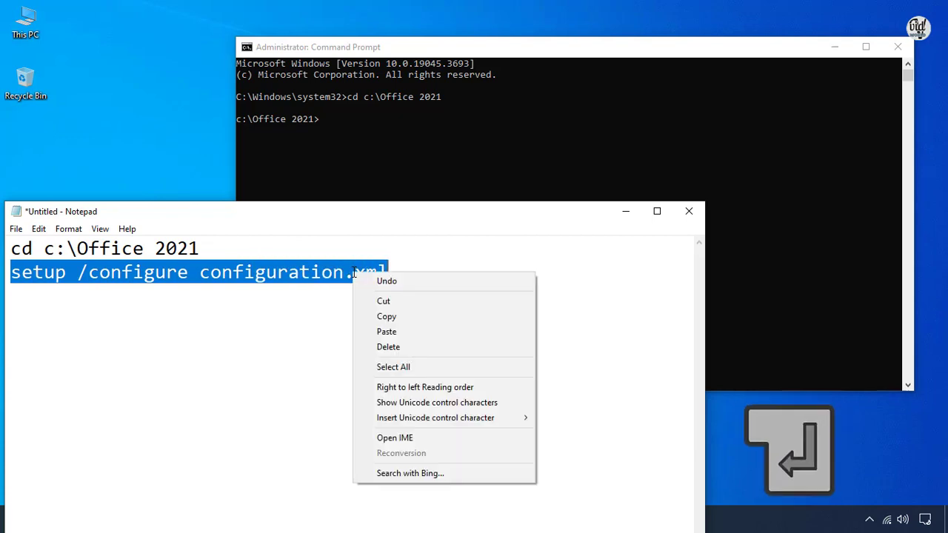
click(377, 315)
click(323, 49)
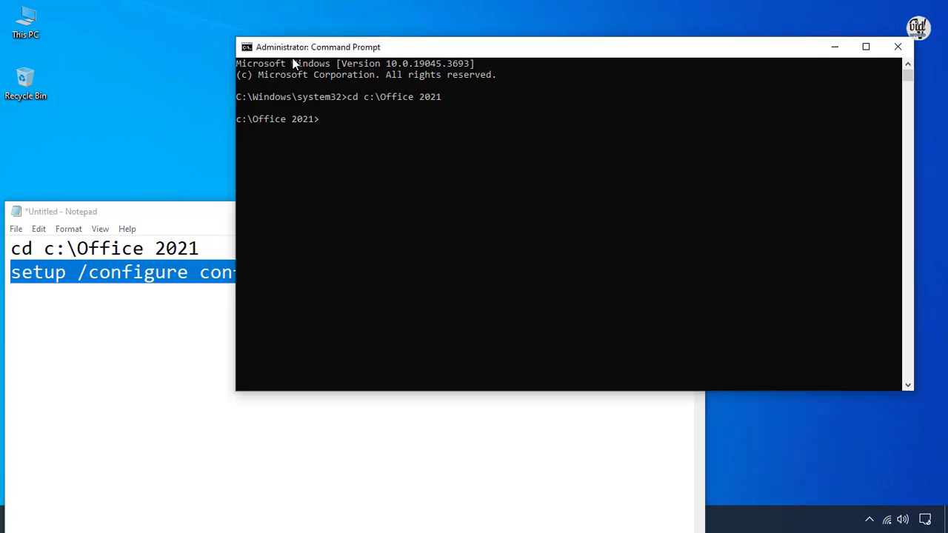
click(248, 48)
mouse_move(286, 166)
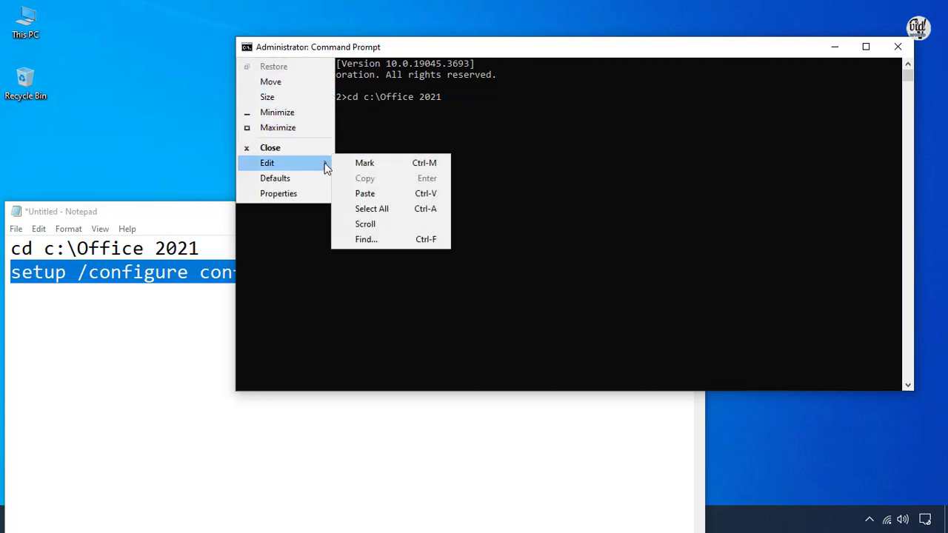
click(365, 193)
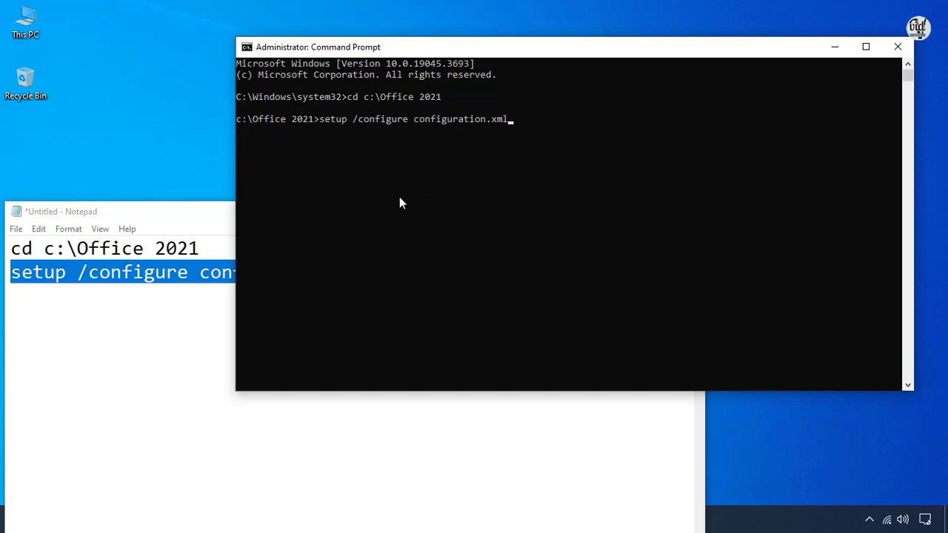
key(Return)
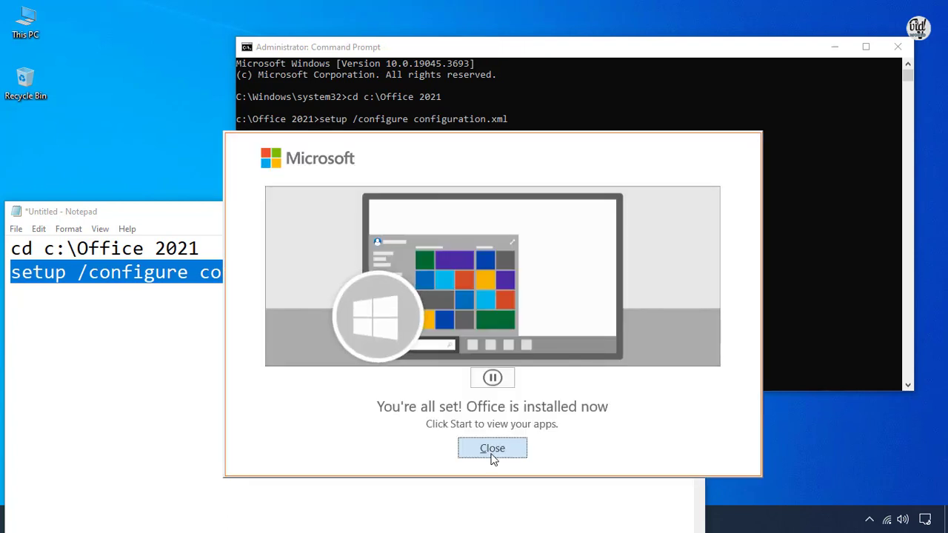
click(494, 457)
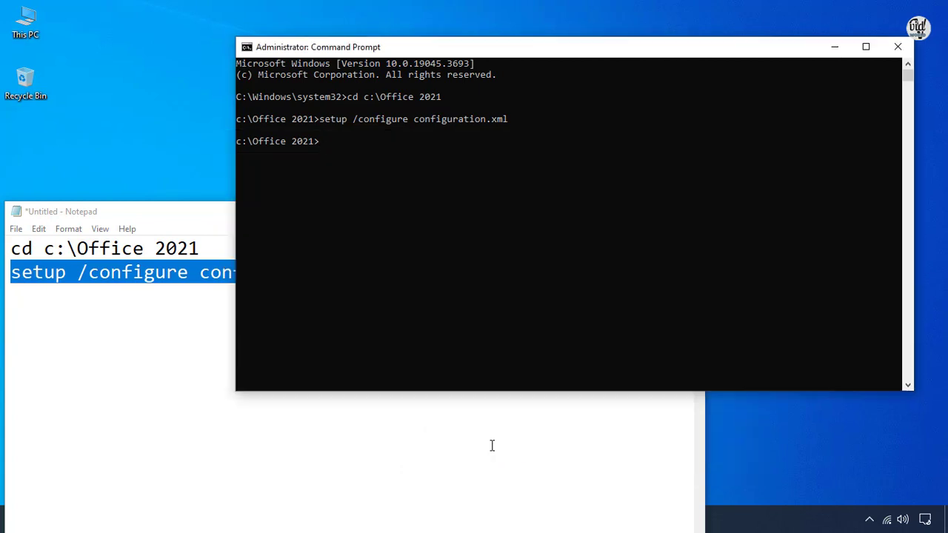
- Close Command Prompt and the untitled Notepad note without saving the note
click(896, 49)
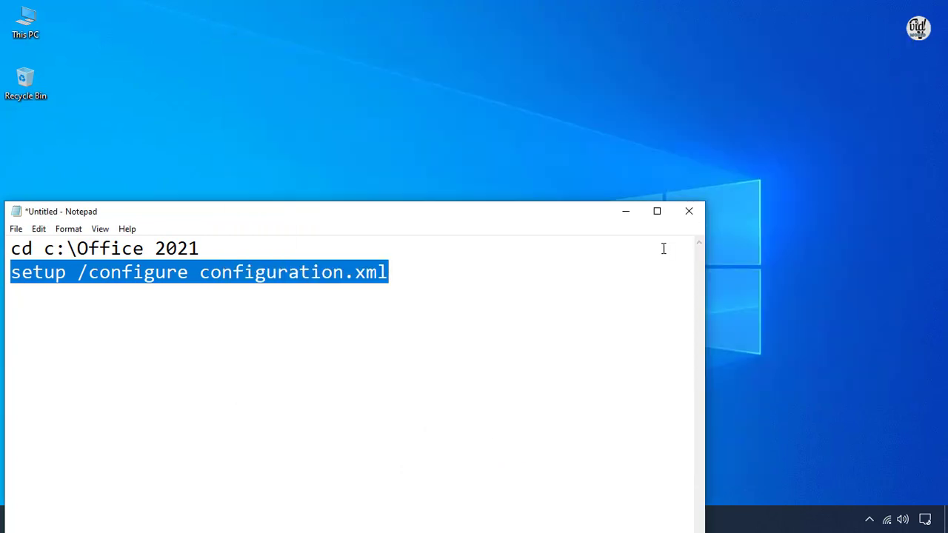
click(689, 213)
click(509, 265)
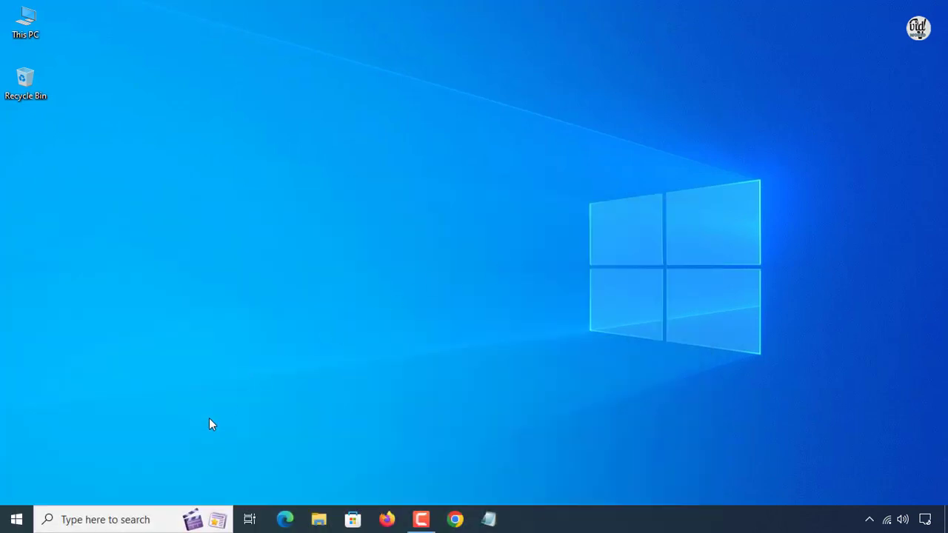
- Search Windows for "power" and for "word" to check that PowerPoint and Word are installed
click(124, 519)
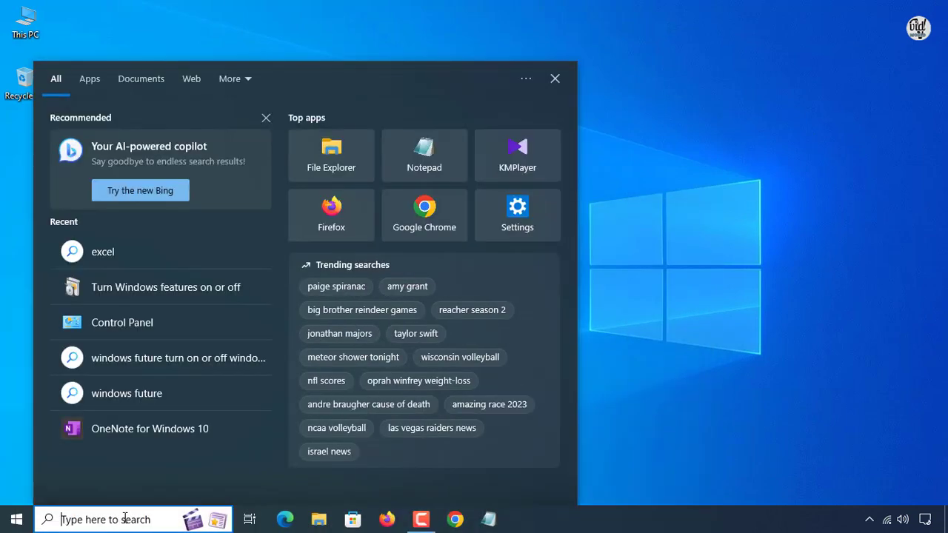
text(p)
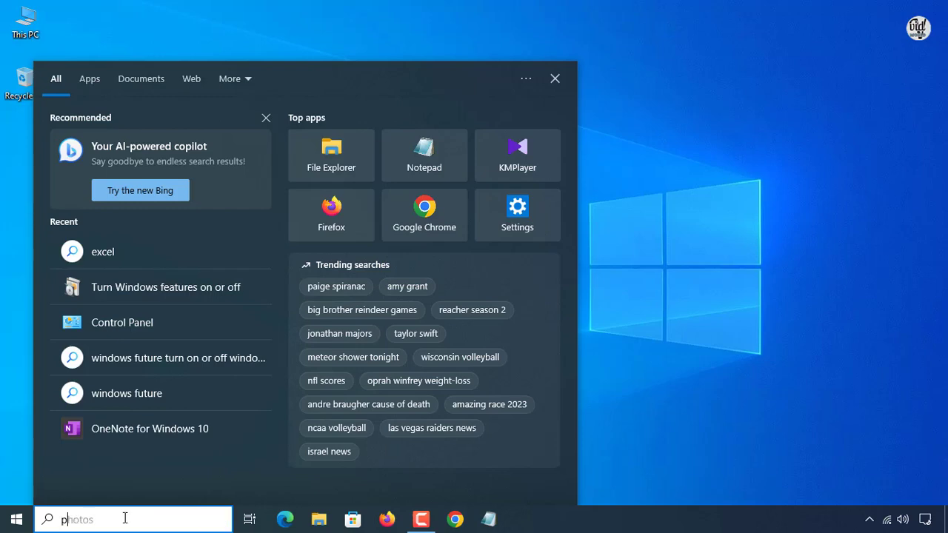
text(ower)
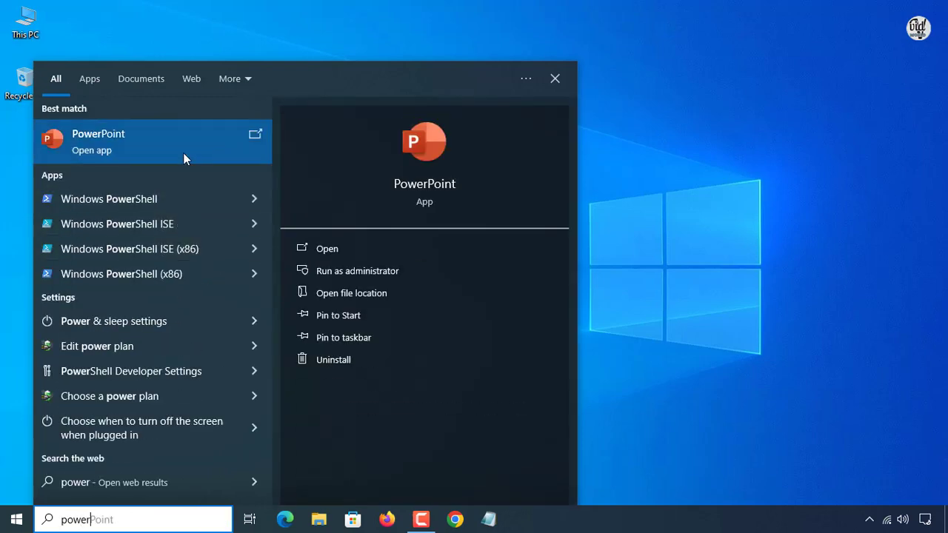
drag(141, 520, 25, 522)
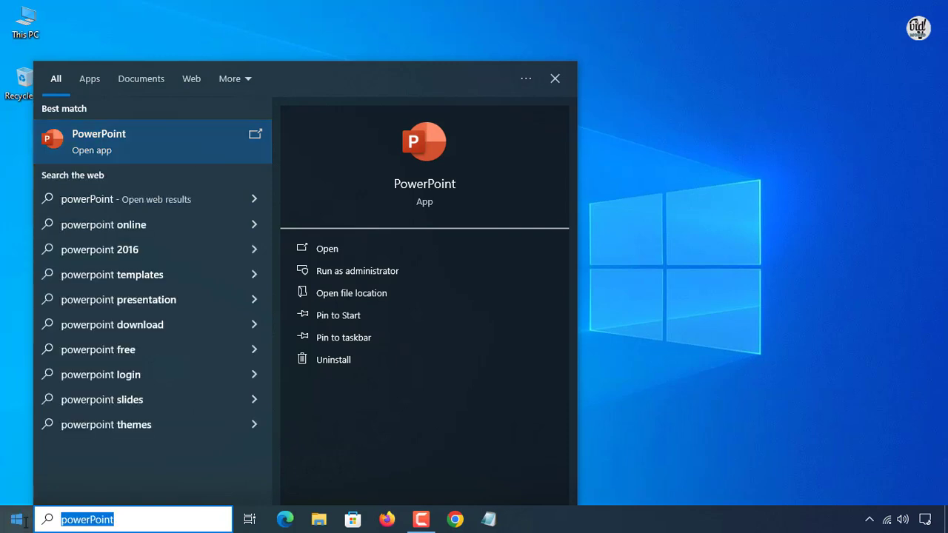
text(word)
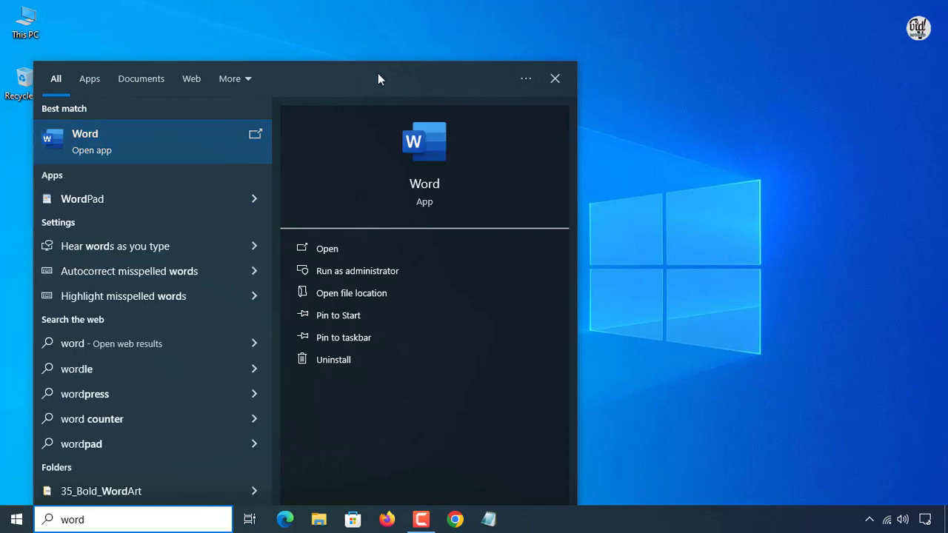
- Search Windows for "excel" and launch Excel
drag(95, 519, 49, 520)
text(excel)
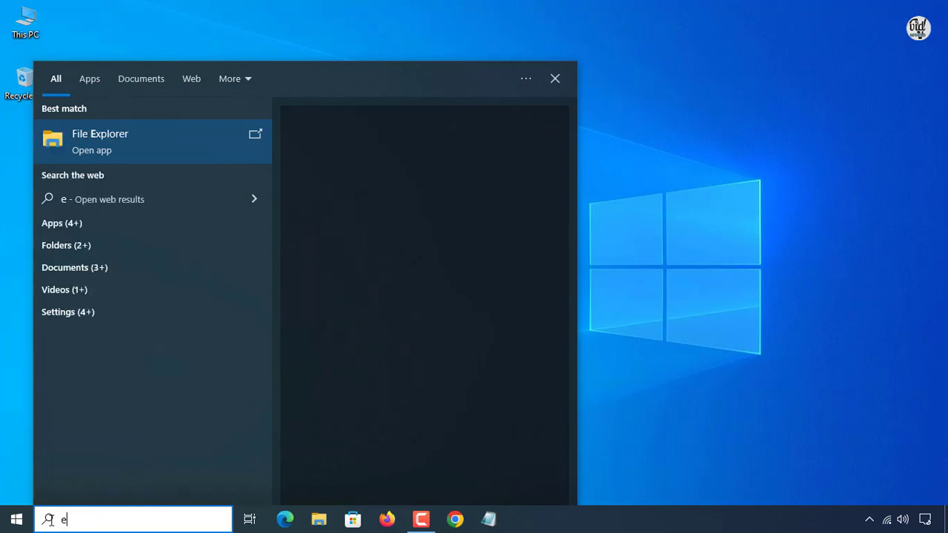
click(198, 145)
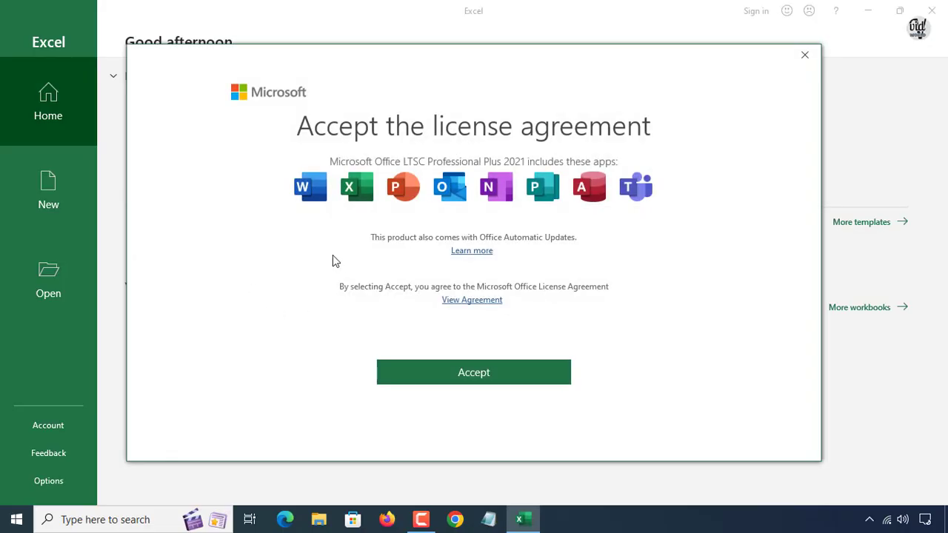
- Accept the Office LTSC Professional Plus 2021 license agreement, dismiss the privacy notice, and create a blank workbook
click(478, 377)
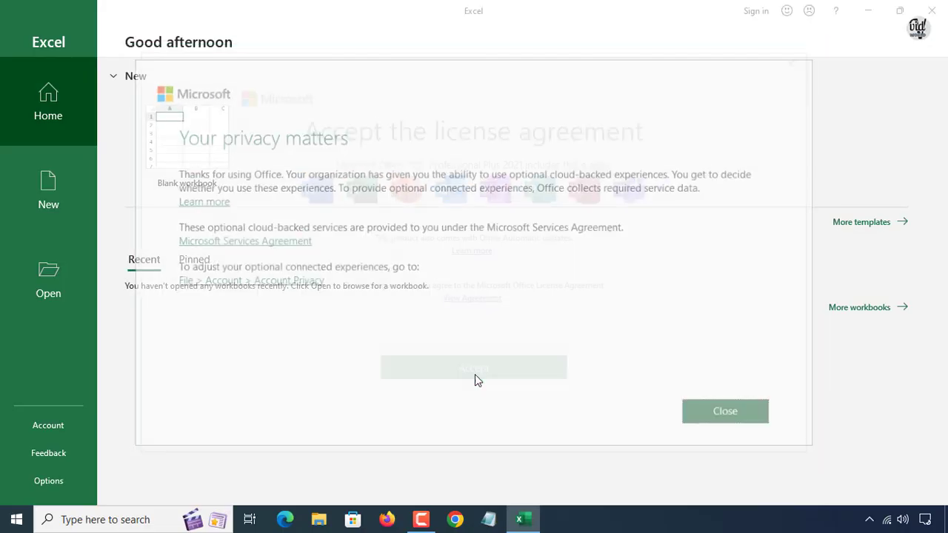
click(730, 416)
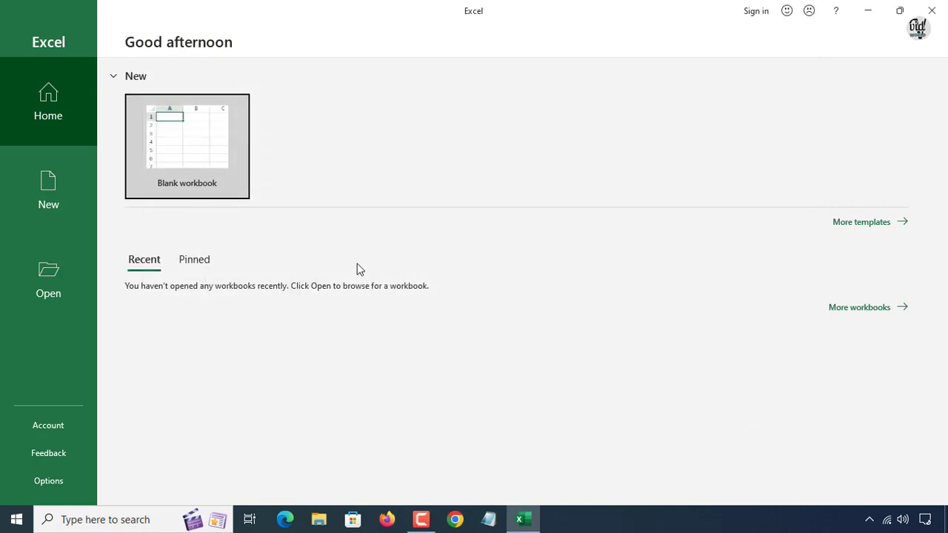
click(198, 148)
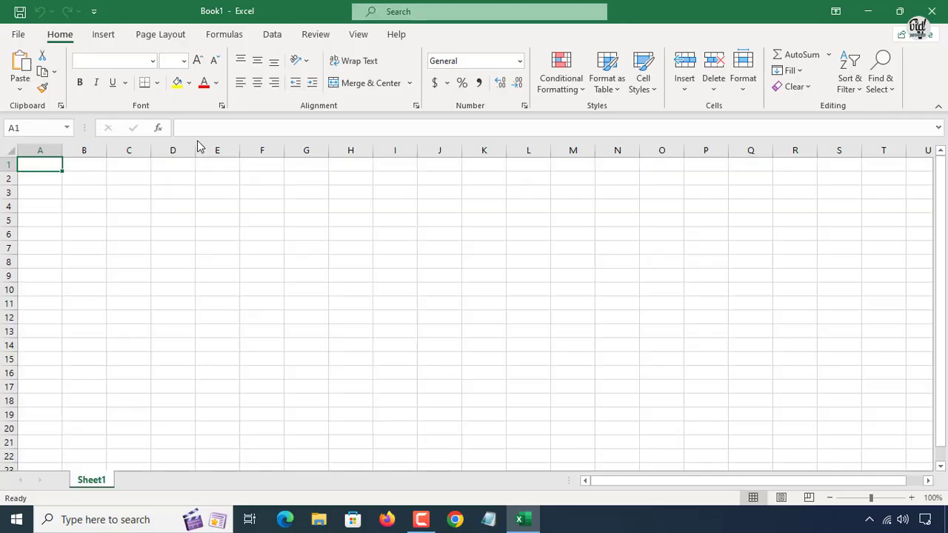